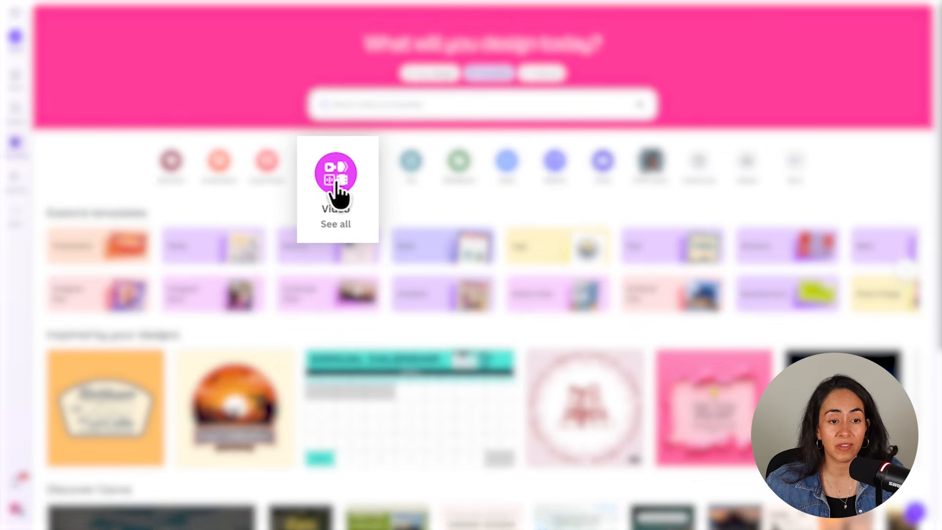
# Create a blank 1080 × 1920 px Mobile Video design and name it Morning person.
pyautogui.click(350, 190)
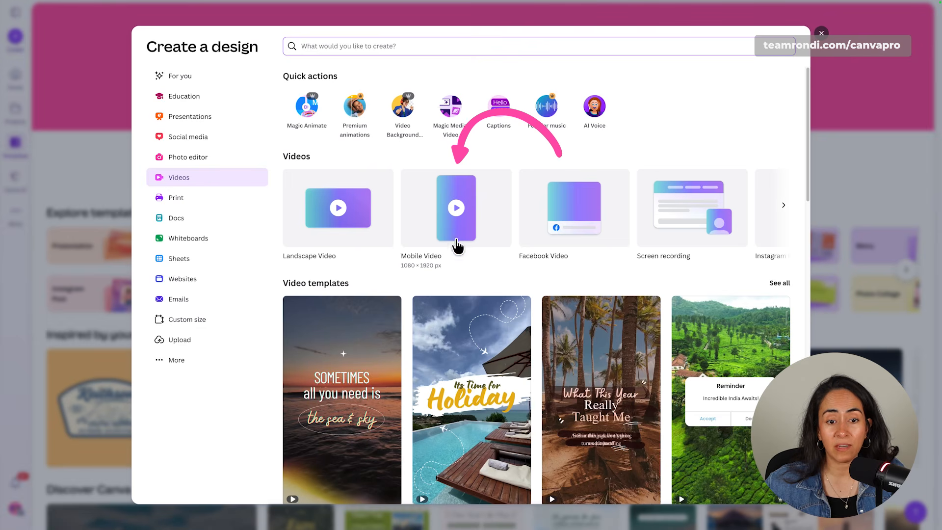
pyautogui.click(468, 215)
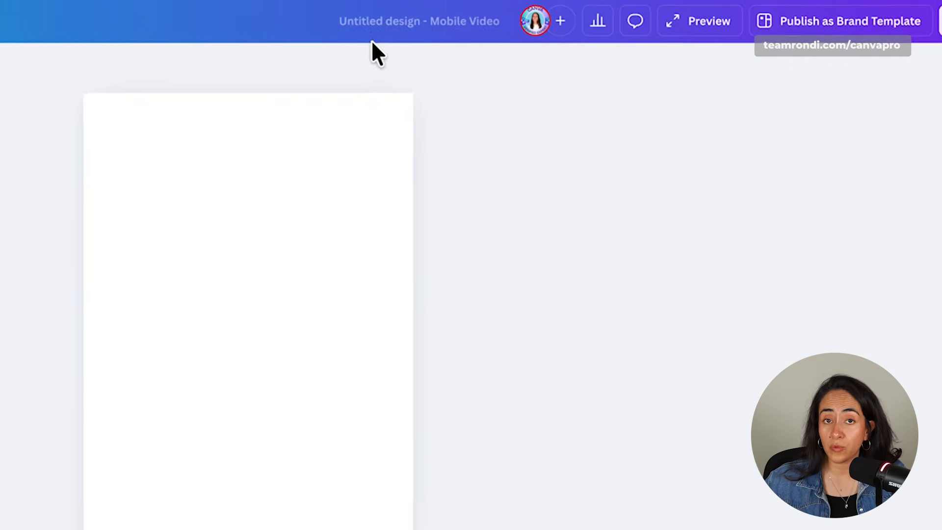
pyautogui.click(588, 12)
pyautogui.write('Morni')
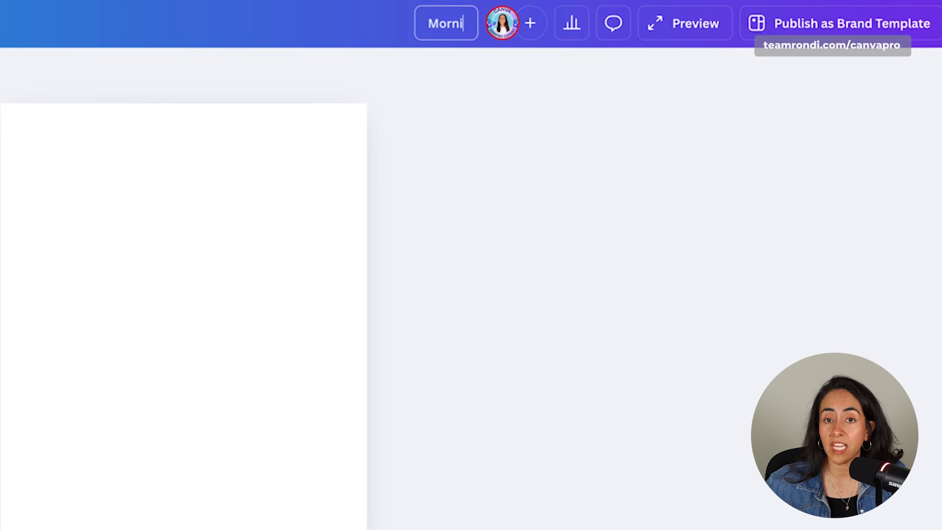
pyautogui.write('ng person')
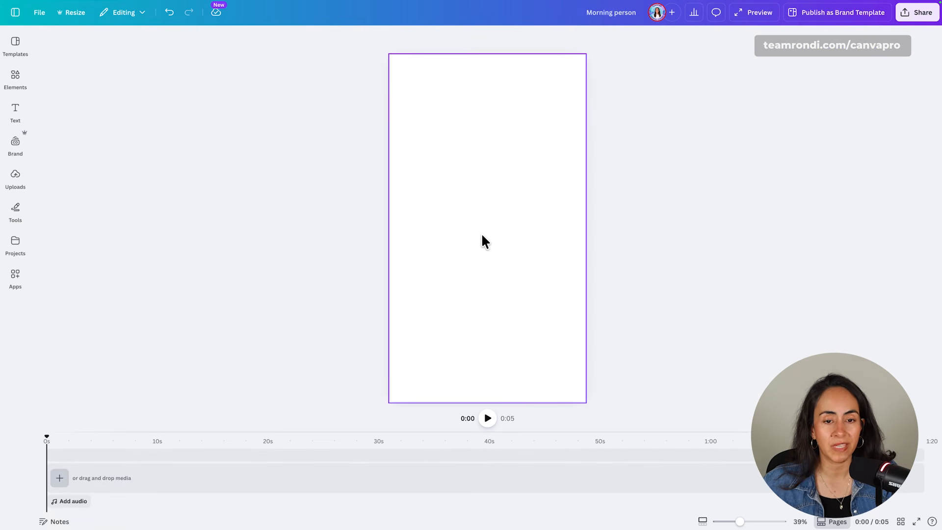
# Open the Getting ready to run folder from the uploaded media folders.
pyautogui.click(20, 180)
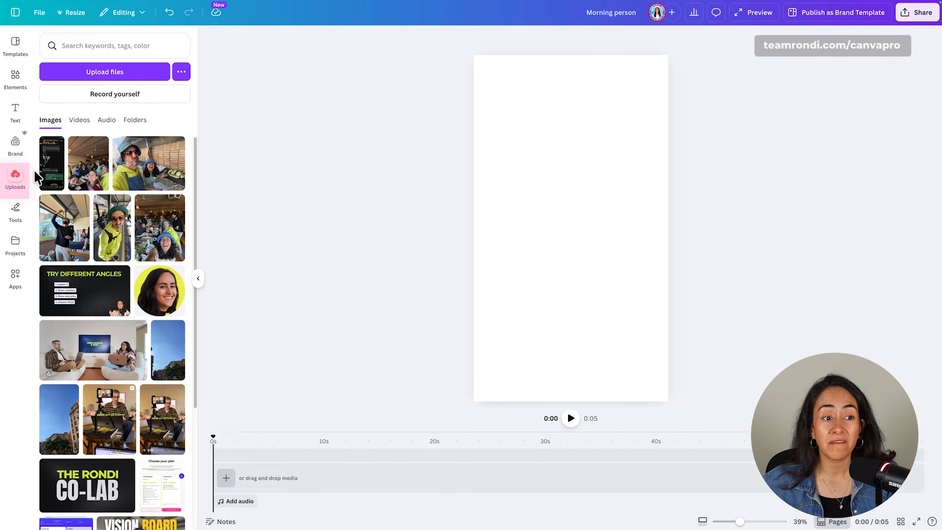
pyautogui.click(136, 121)
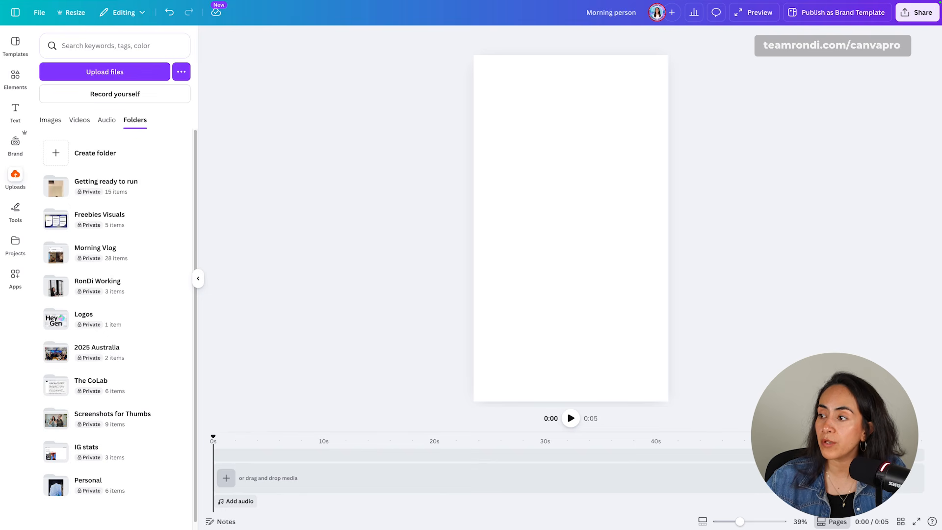
pyautogui.moveTo(936, 240); pyautogui.dragTo(142, 219)
pyautogui.moveTo(141, 207); pyautogui.dragTo(141, 207)
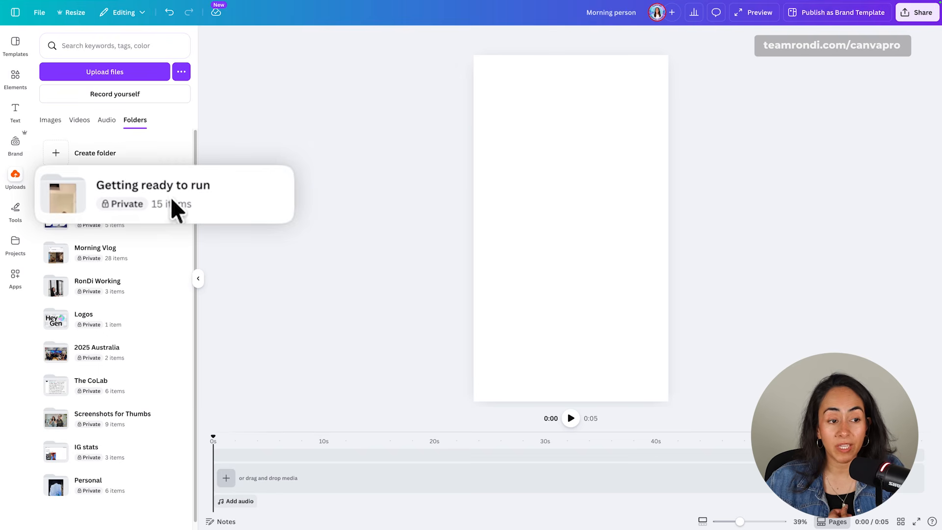
pyautogui.click(209, 203)
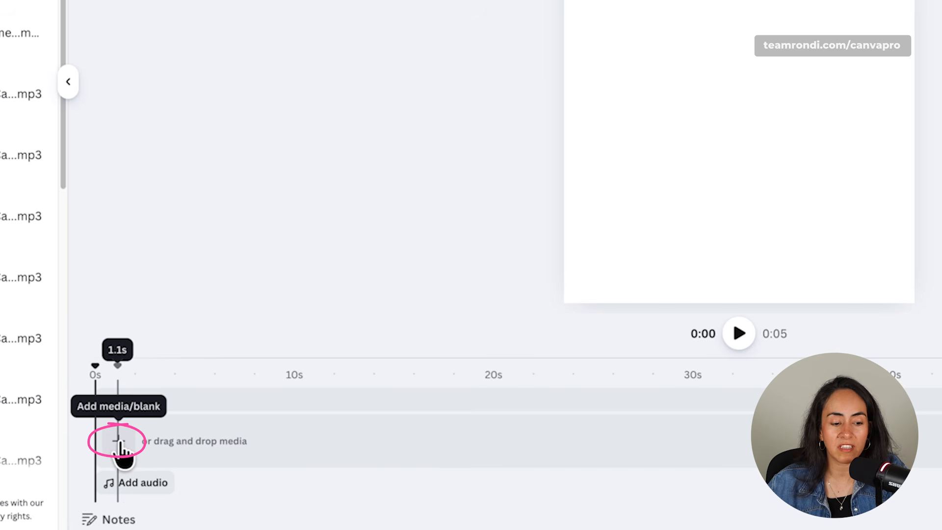
# Add a blank clip to the timeline and extend its duration to 1:14.
pyautogui.click(119, 441)
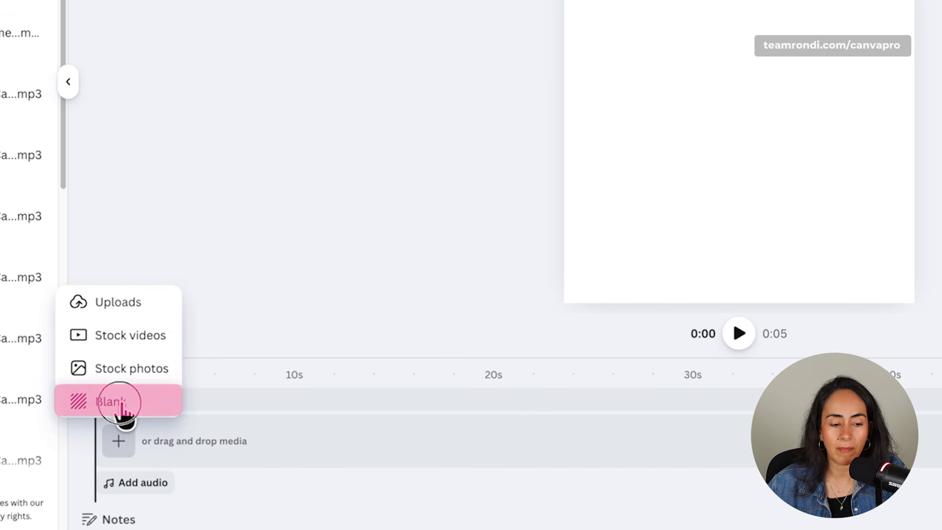
pyautogui.click(116, 412)
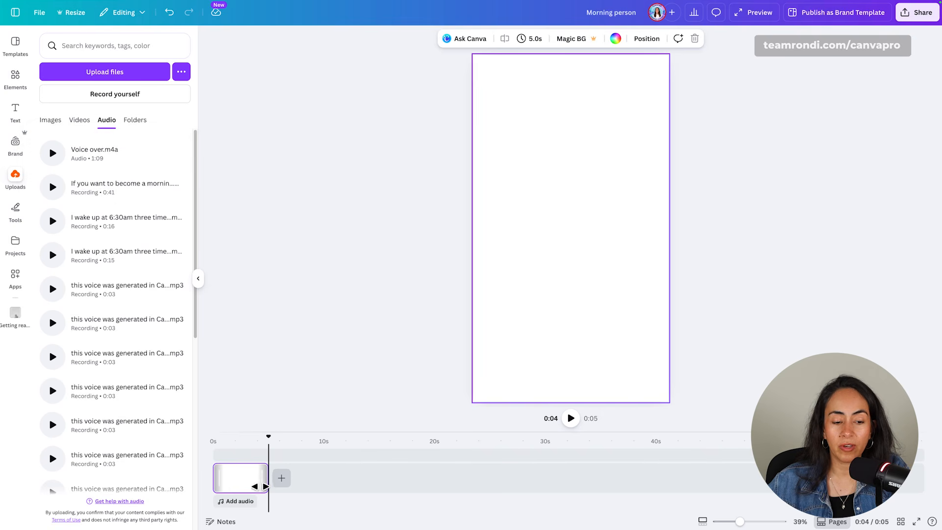
pyautogui.moveTo(268, 477); pyautogui.dragTo(903, 476)
pyautogui.moveTo(774, 510); pyautogui.dragTo(798, 510)
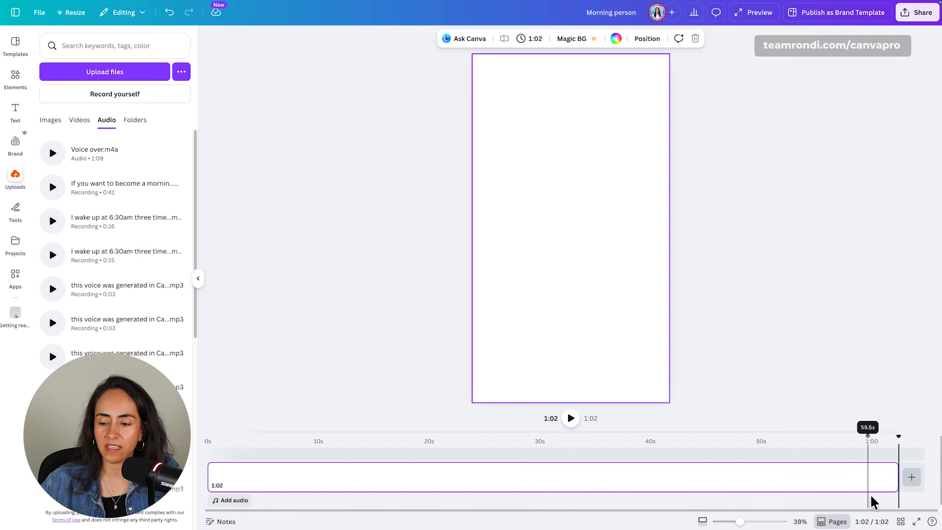
pyautogui.moveTo(897, 479); pyautogui.dragTo(906, 490)
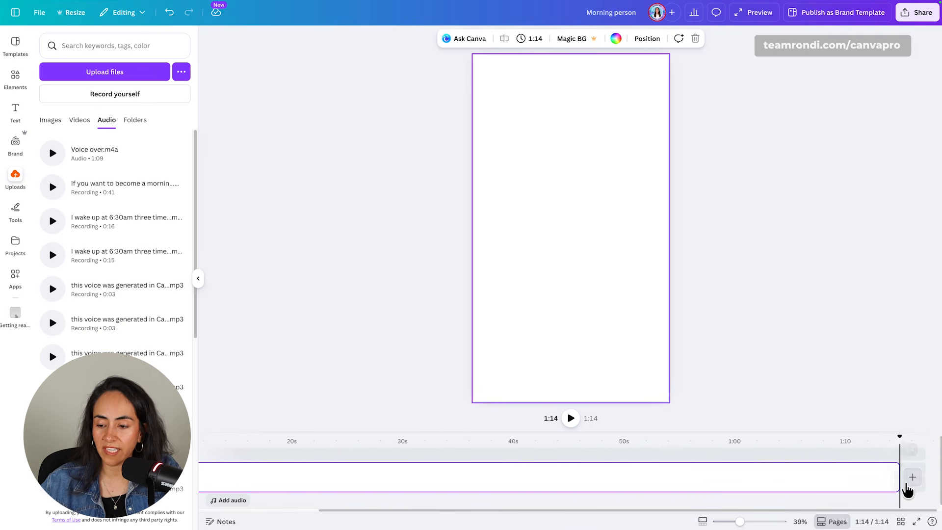
# Place the uploaded Voice over.m4a on the audio track from 0 s and collapse the uploads list.
pyautogui.moveTo(386, 510); pyautogui.dragTo(268, 521)
pyautogui.moveTo(233, 443); pyautogui.dragTo(206, 444)
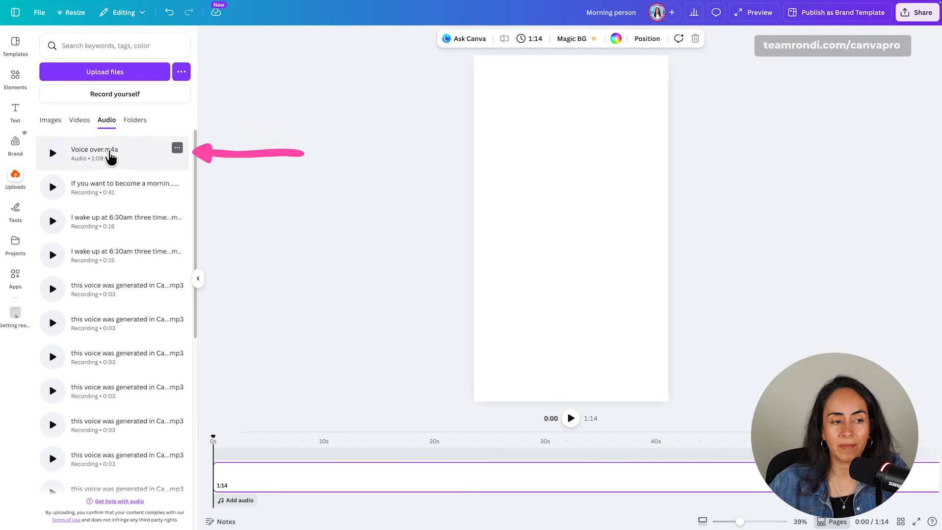
pyautogui.moveTo(119, 156); pyautogui.dragTo(213, 503)
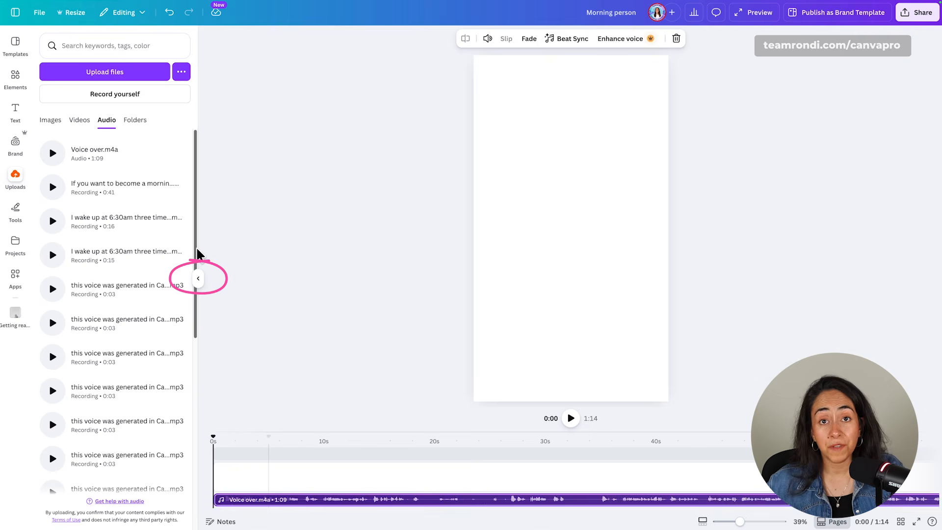
pyautogui.click(198, 278)
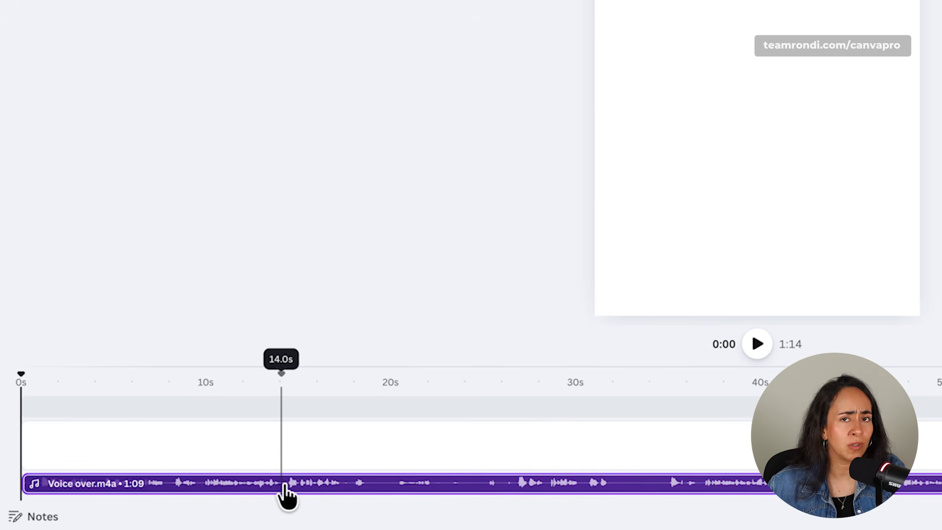
# Play the voice-over from about 14 s, 10 s and 8 s to locate where the usable recording begins.
pyautogui.click(286, 393)
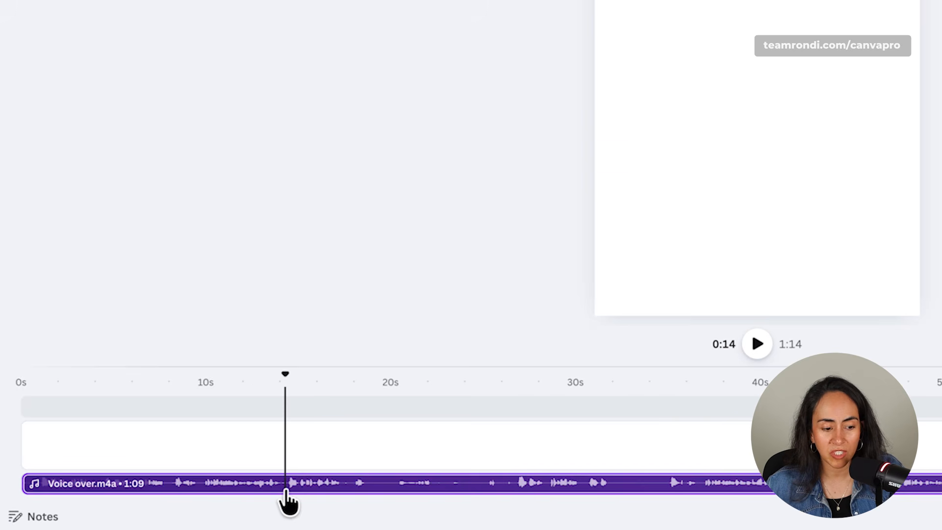
pyautogui.moveTo(290, 497); pyautogui.dragTo(284, 497)
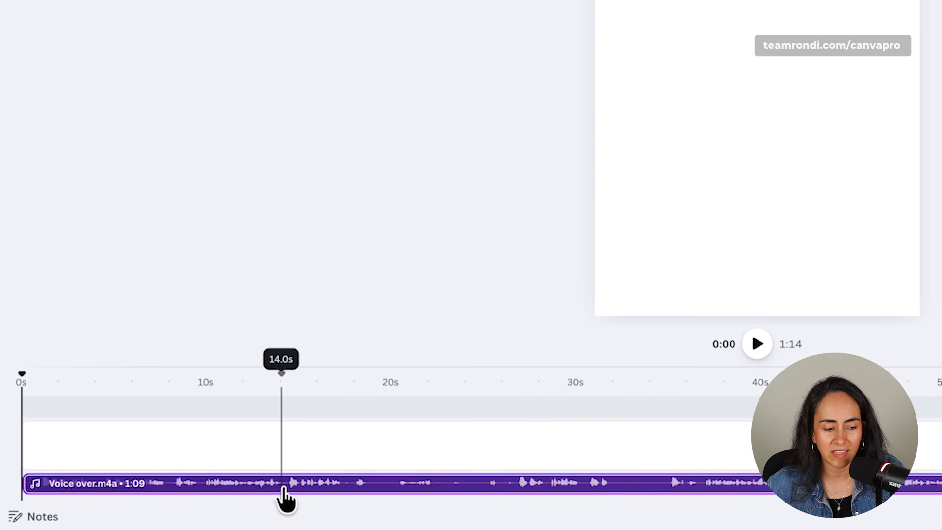
pyautogui.press('space')
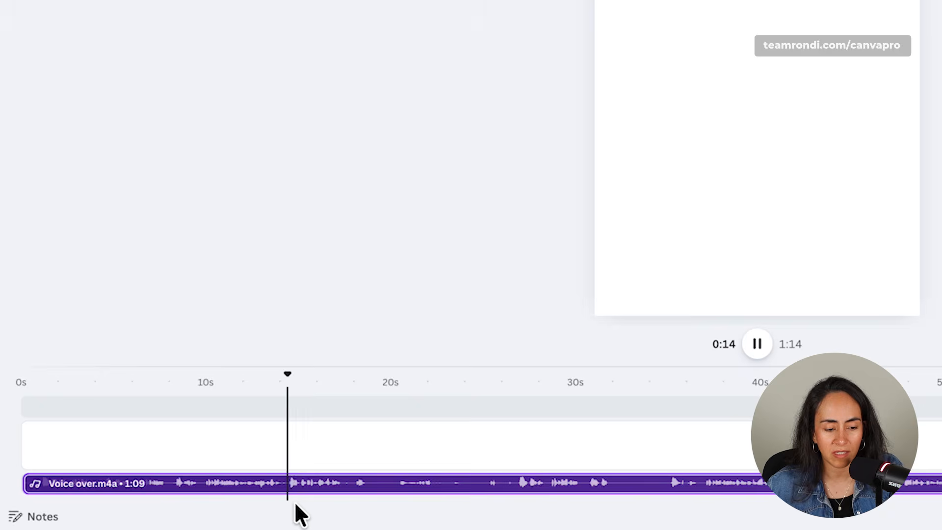
pyautogui.click(206, 488)
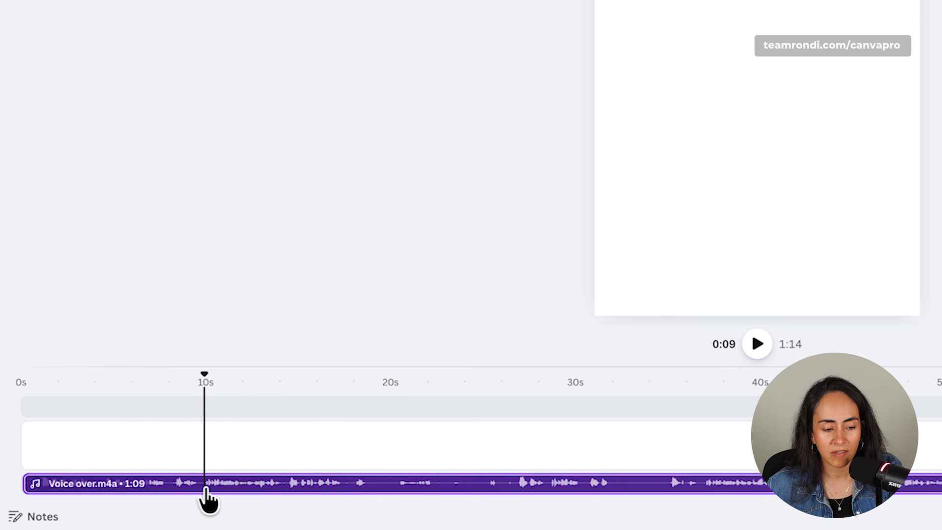
pyautogui.press('space')
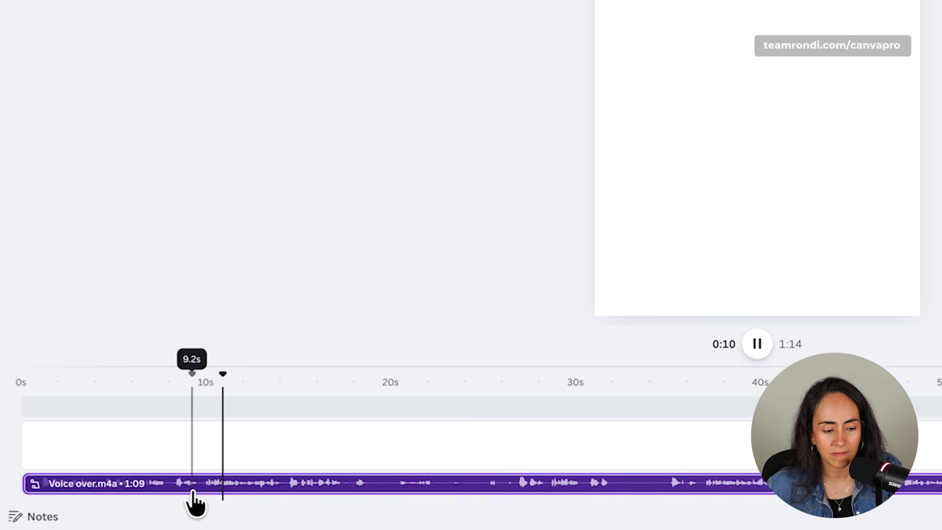
pyautogui.click(173, 498)
pyautogui.press('space')
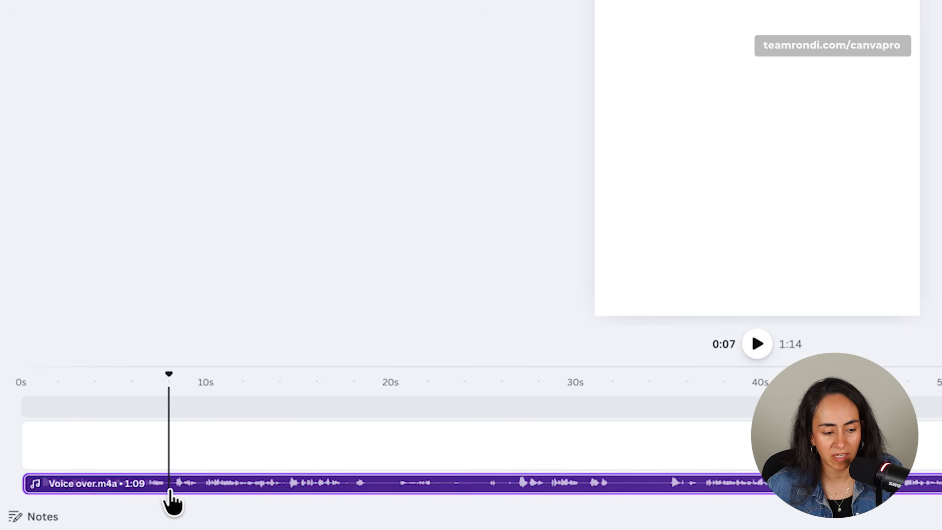
pyautogui.moveTo(170, 488); pyautogui.dragTo(174, 489)
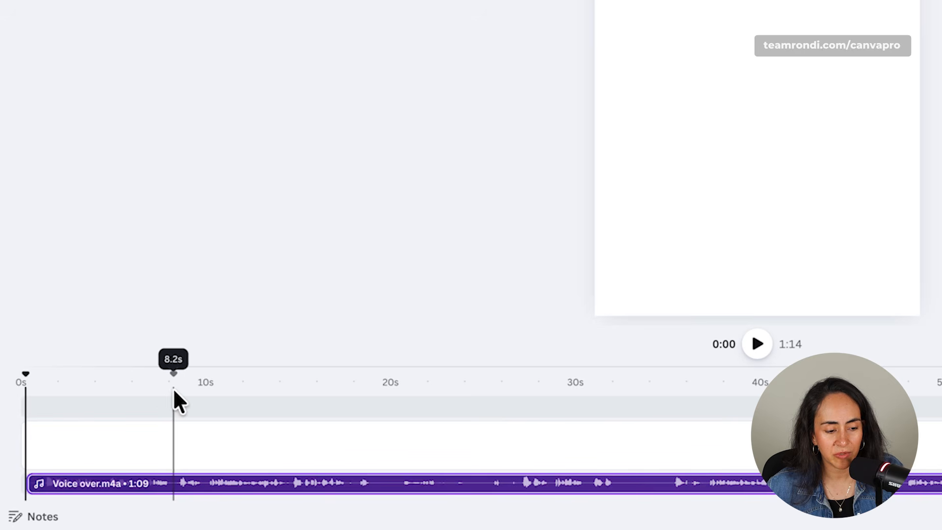
# Split the voice-over at about 8 s, delete the first part and move the remaining clip to the timeline's start.
pyautogui.moveTo(172, 387); pyautogui.dragTo(178, 385)
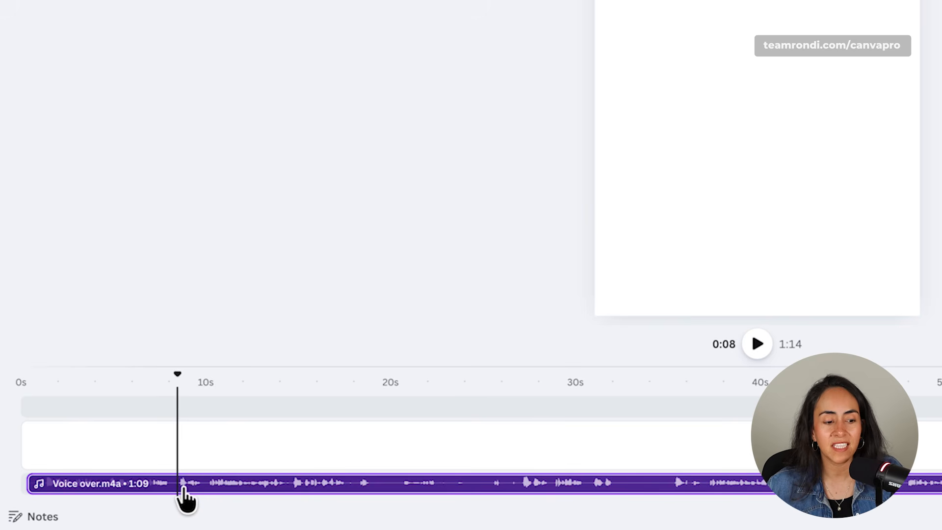
pyautogui.press('s')
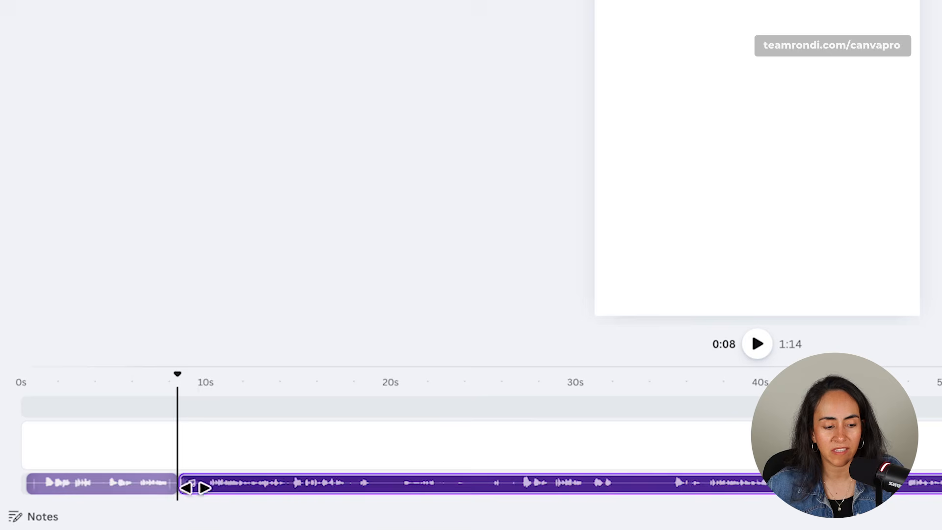
pyautogui.click(156, 495)
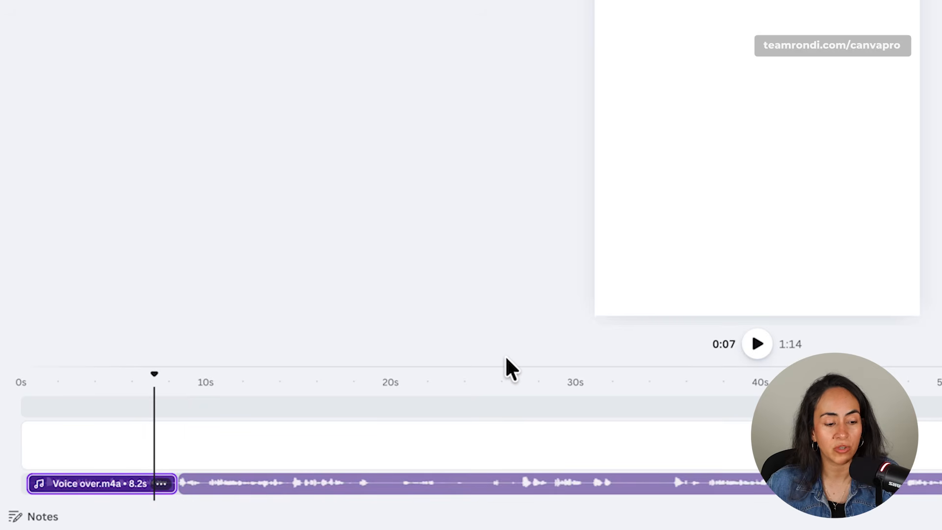
pyautogui.press('Delete')
pyautogui.moveTo(316, 487); pyautogui.dragTo(158, 485)
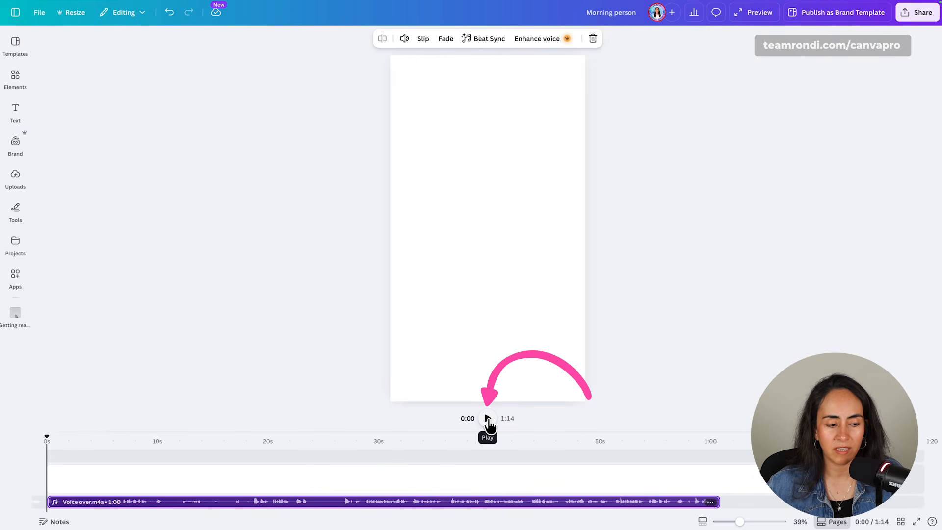
# Preview the beginning of the trimmed voice-over and enlarge the timeline scale to 500%.
pyautogui.click(489, 421)
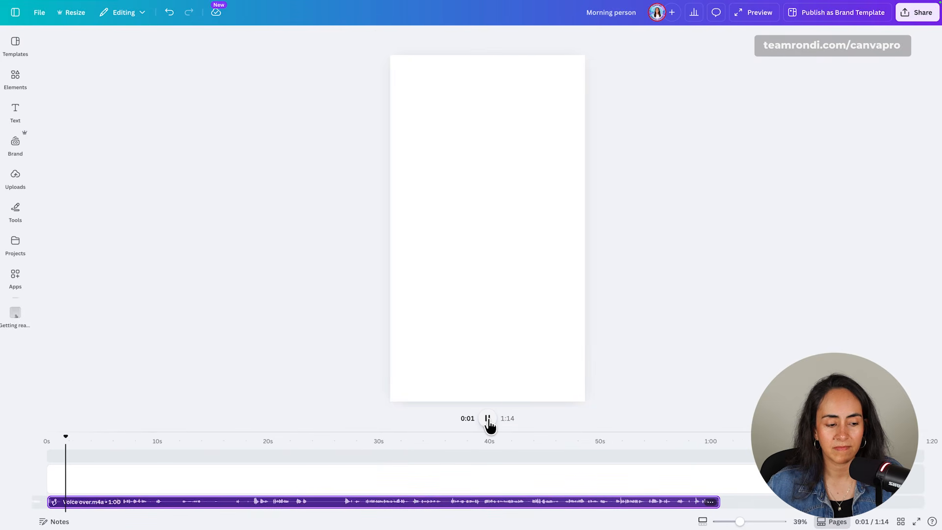
pyautogui.click(489, 421)
pyautogui.click(729, 522)
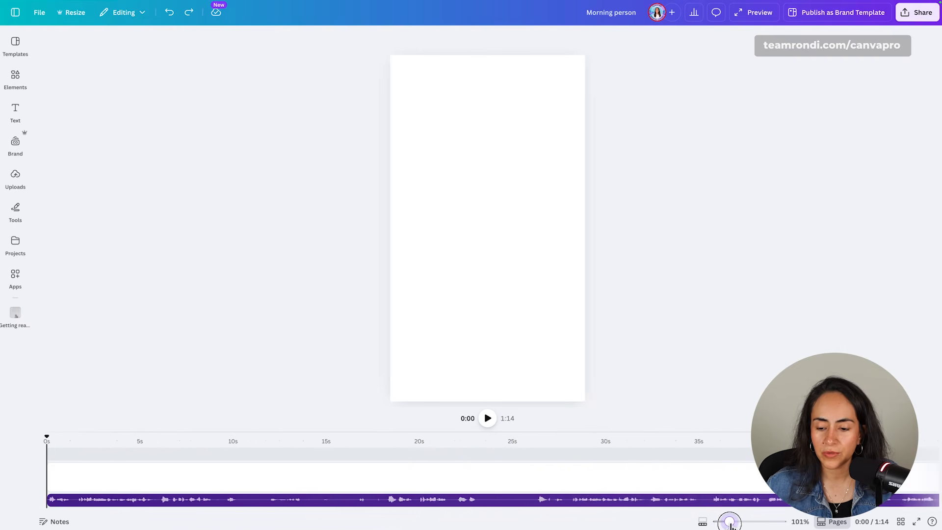
pyautogui.moveTo(729, 522); pyautogui.dragTo(789, 522)
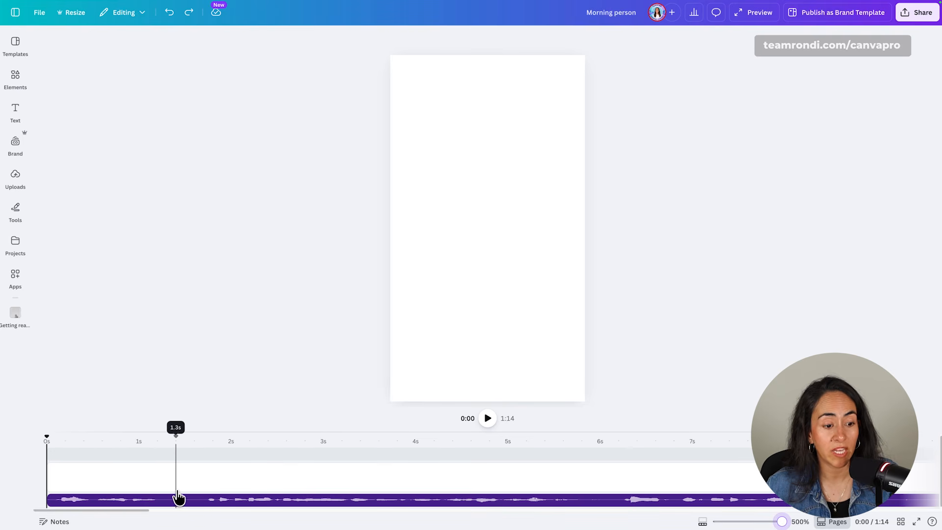
# Position the playhead at about 1.2 s, in the silent gap after the voice-over's first phrase.
pyautogui.click(167, 440)
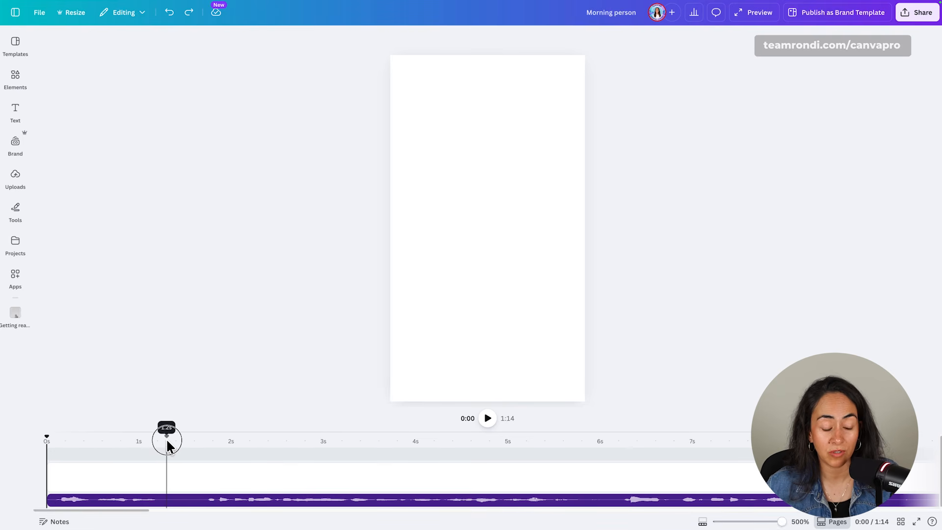
pyautogui.moveTo(167, 441)
pyautogui.mouseDown()
pyautogui.moveTo(142, 444)
pyautogui.moveTo(159, 448)
pyautogui.mouseUp()
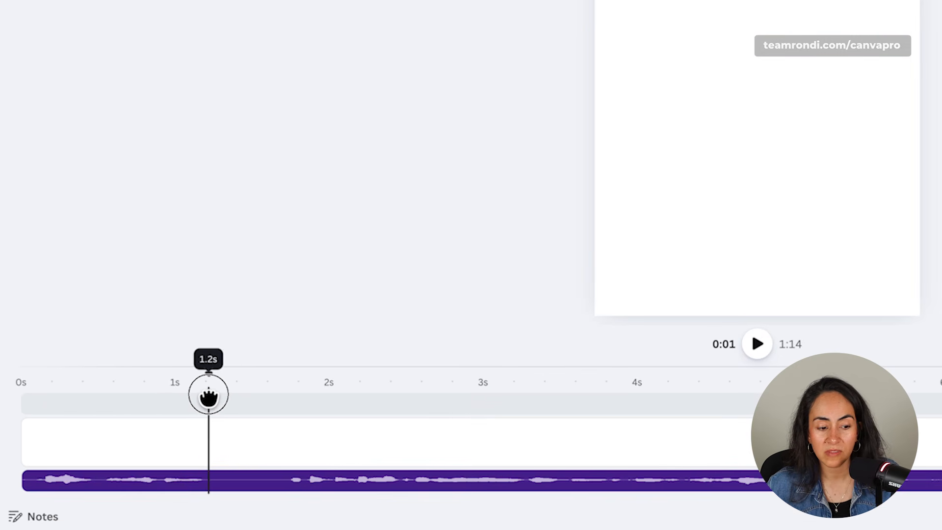
pyautogui.moveTo(208, 396); pyautogui.dragTo(207, 397)
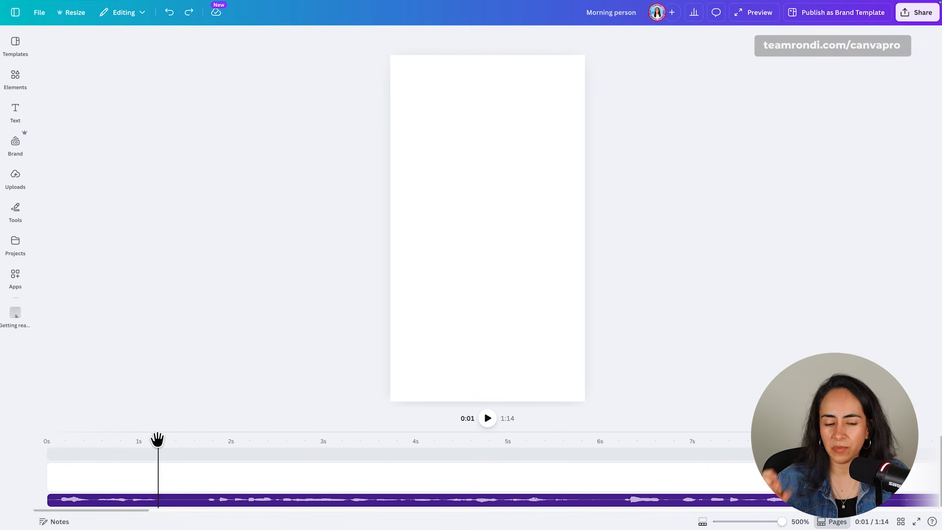
pyautogui.moveTo(157, 438); pyautogui.dragTo(157, 441)
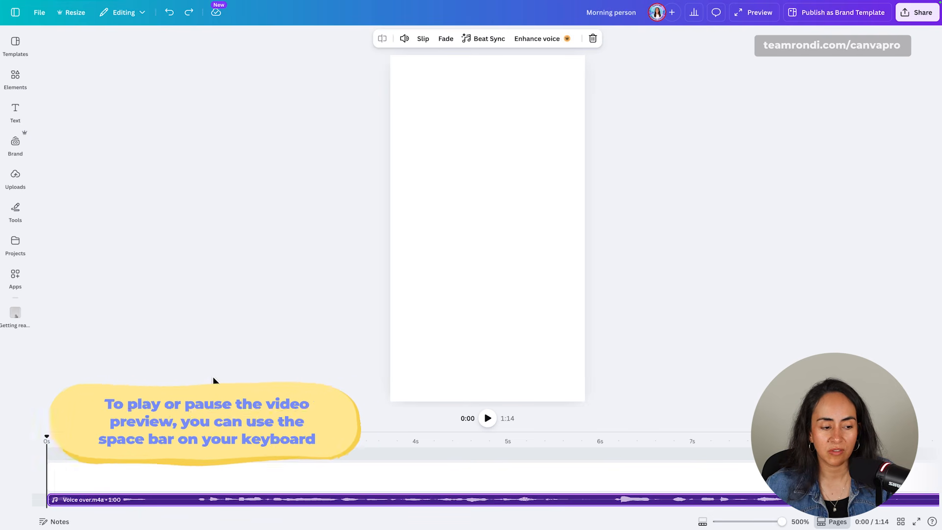
# Play the voice-over around its first pause and split it at about 1.6 s, just before the second phrase.
pyautogui.press('space')
pyautogui.click(203, 437)
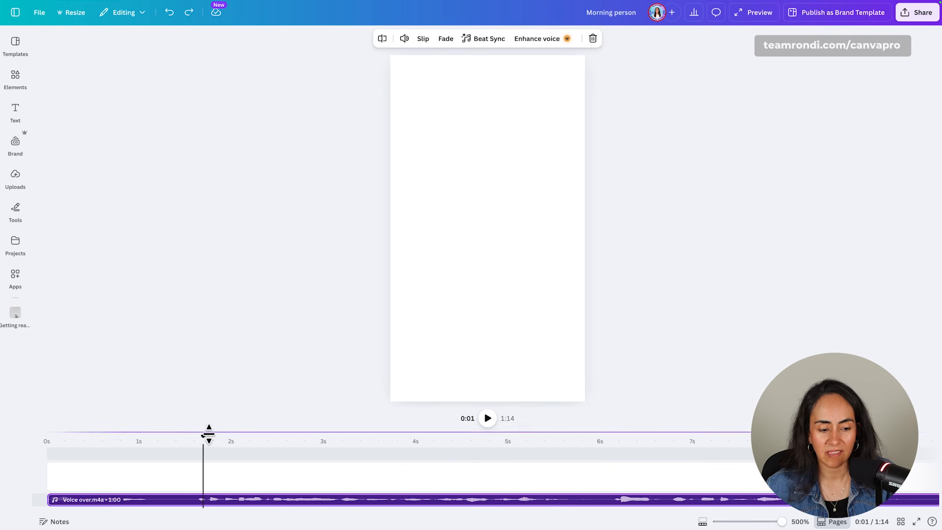
pyautogui.moveTo(204, 435); pyautogui.dragTo(196, 435)
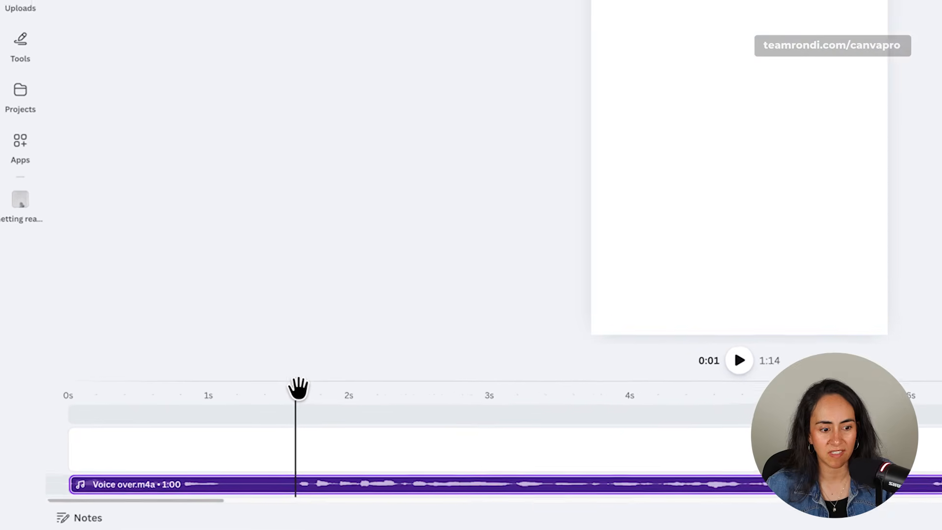
pyautogui.moveTo(298, 392); pyautogui.dragTo(309, 389)
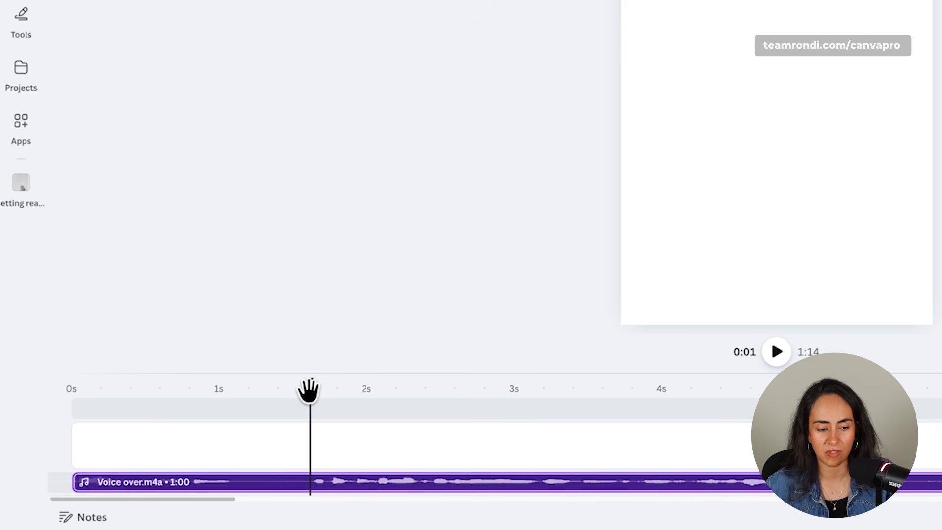
pyautogui.press('space')
pyautogui.press('space')
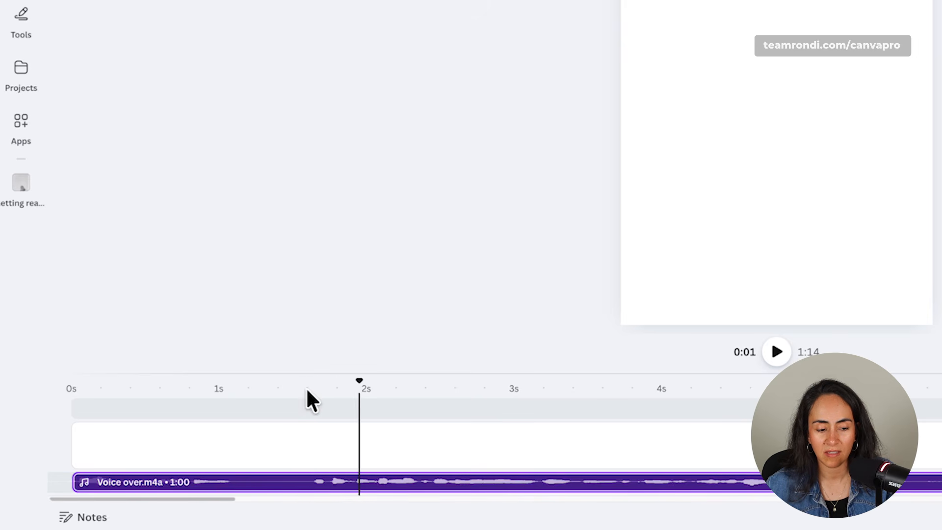
pyautogui.click(306, 388)
pyautogui.moveTo(310, 389); pyautogui.dragTo(232, 398)
pyautogui.press('s')
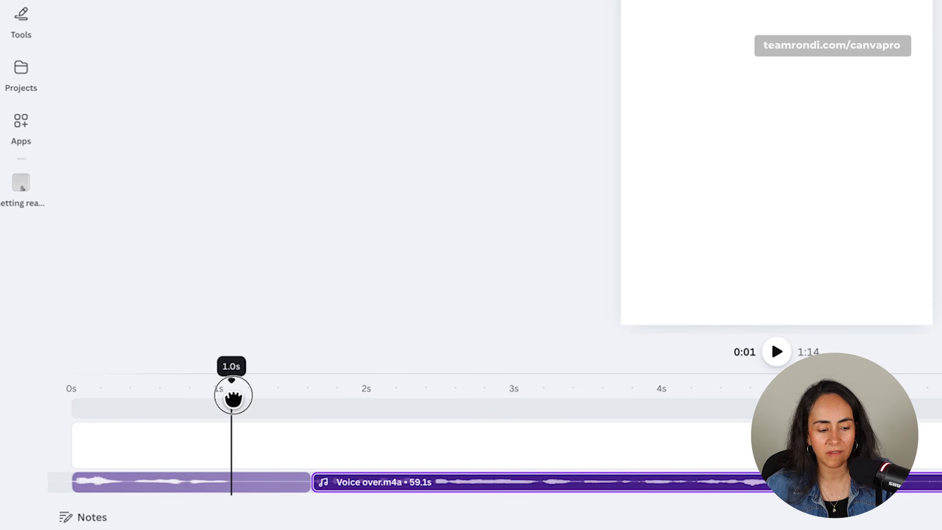
# Split the voice-over at about 1.1 s, delete the short silent piece and move the following clip against the first.
pyautogui.moveTo(232, 399); pyautogui.dragTo(232, 398)
pyautogui.click(234, 486)
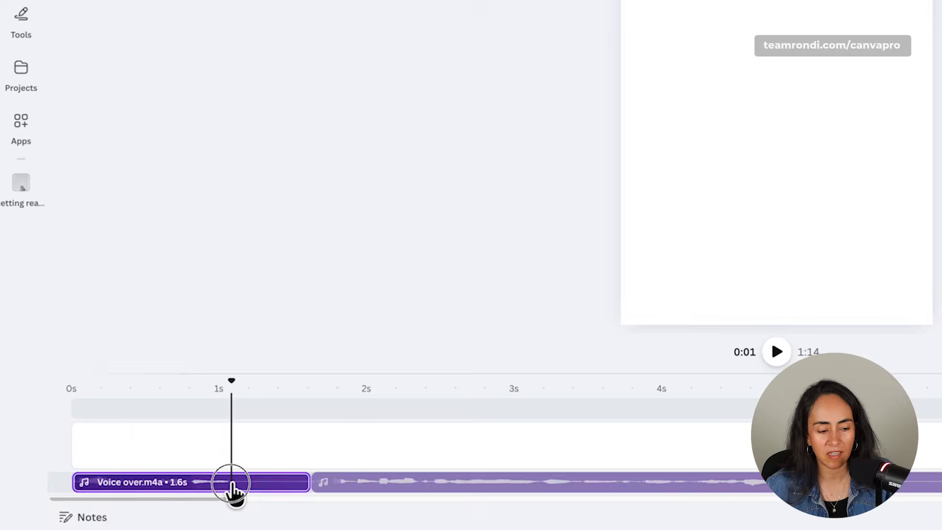
pyautogui.press('s')
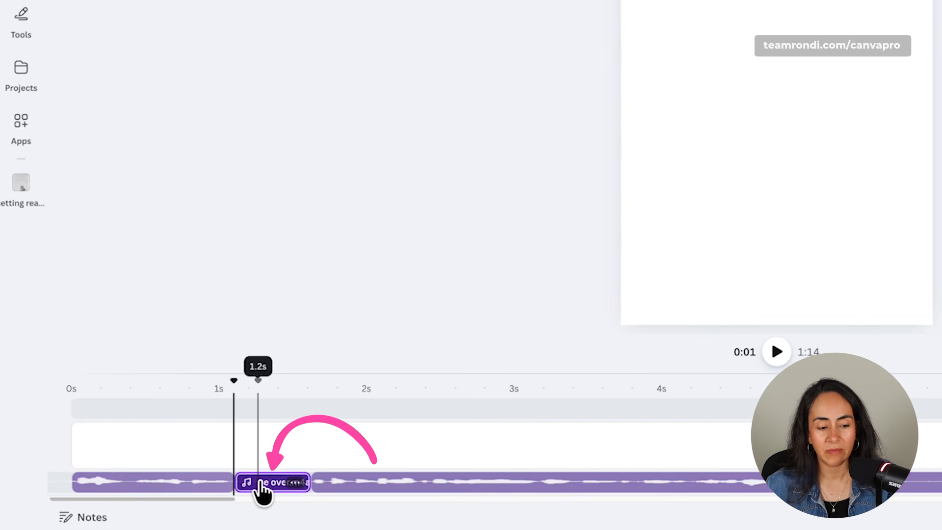
pyautogui.click(271, 483)
pyautogui.moveTo(290, 489); pyautogui.dragTo(378, 488)
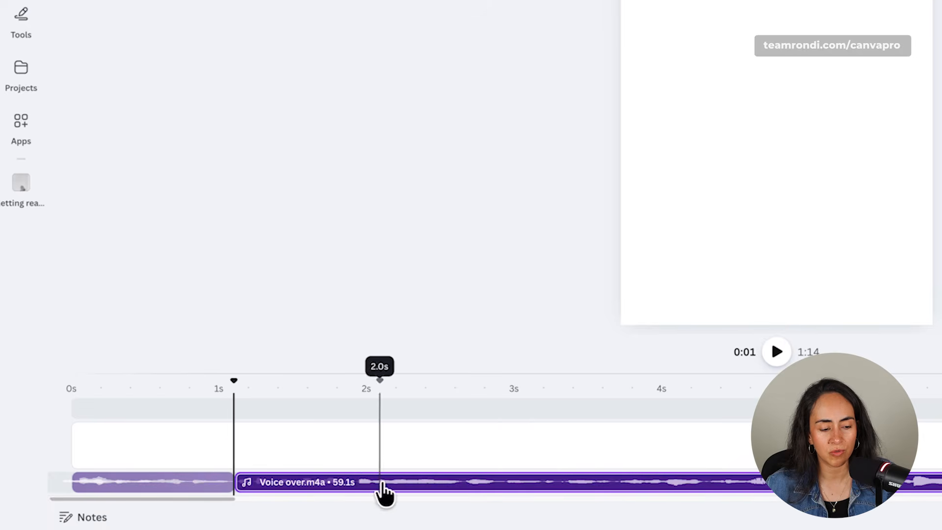
# Play the voice-over from the start through the pause near 5 s and split it at about 5.6 s, before the next phrase.
pyautogui.moveTo(234, 382); pyautogui.dragTo(71, 383)
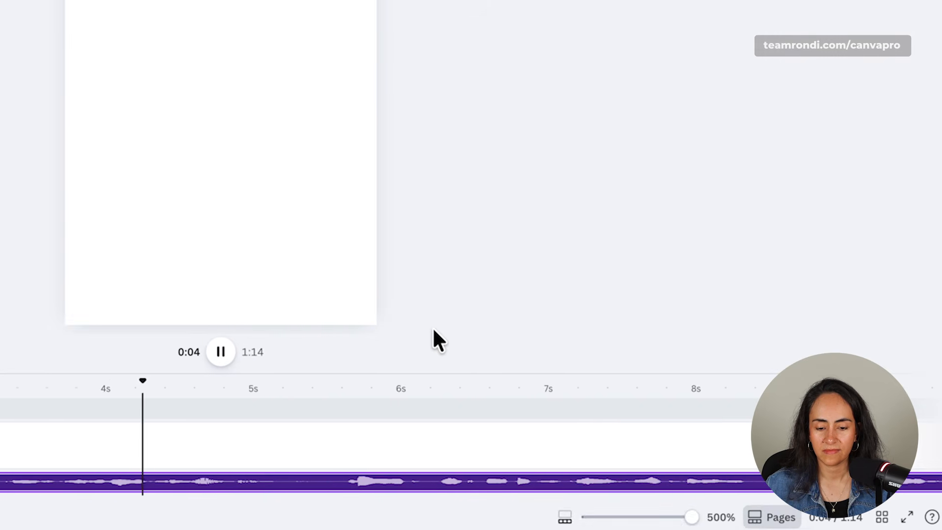
pyautogui.press('space')
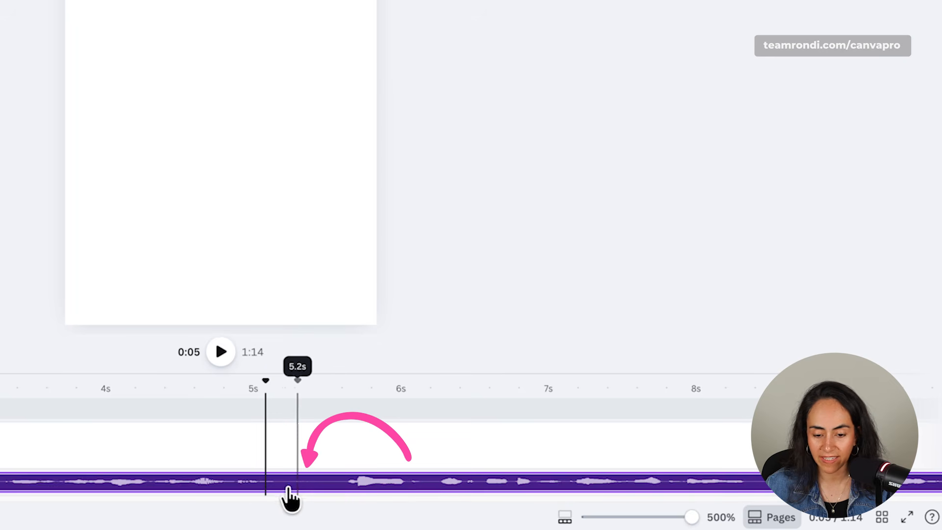
pyautogui.click(220, 353)
pyautogui.click(217, 358)
pyautogui.click(242, 403)
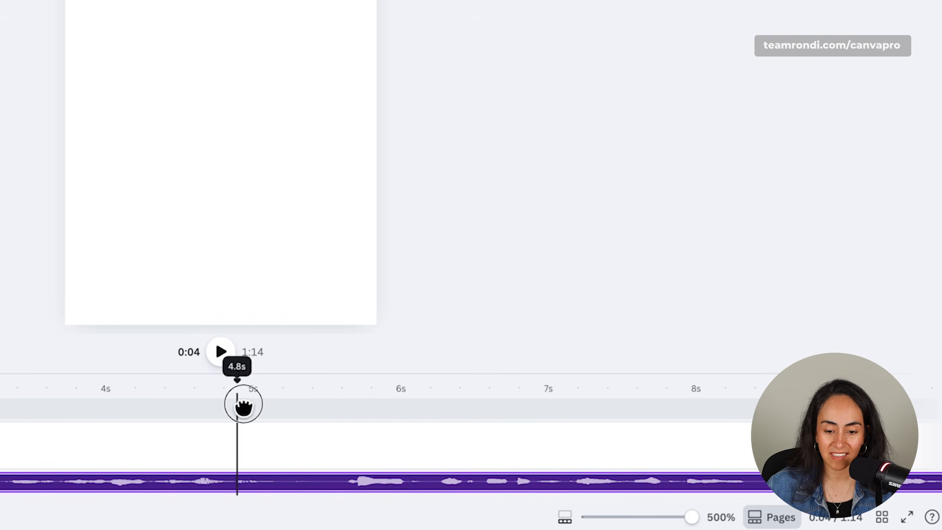
pyautogui.press('s')
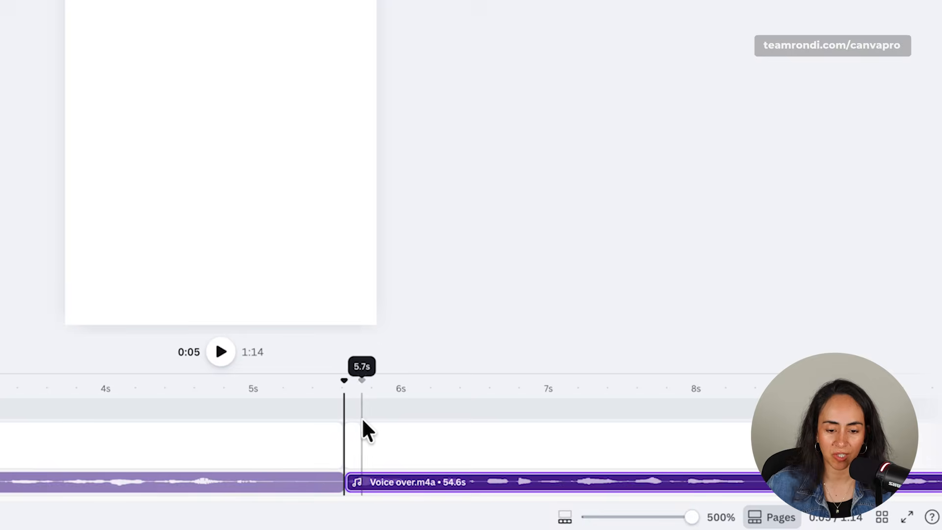
# Trim the end of the preceding voice-over clip to about 5.1 s and move the following clip against it.
pyautogui.moveTo(344, 381); pyautogui.dragTo(273, 397)
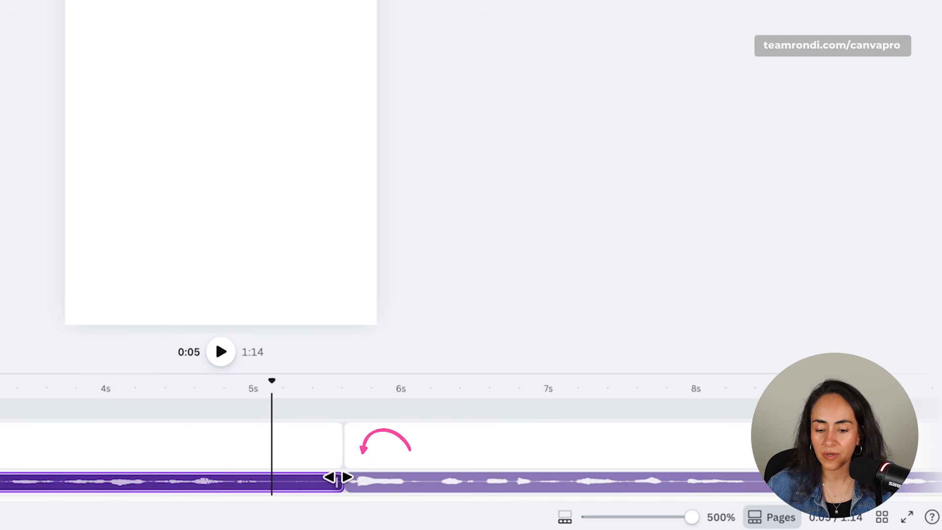
pyautogui.moveTo(338, 478); pyautogui.dragTo(271, 478)
pyautogui.click(399, 486)
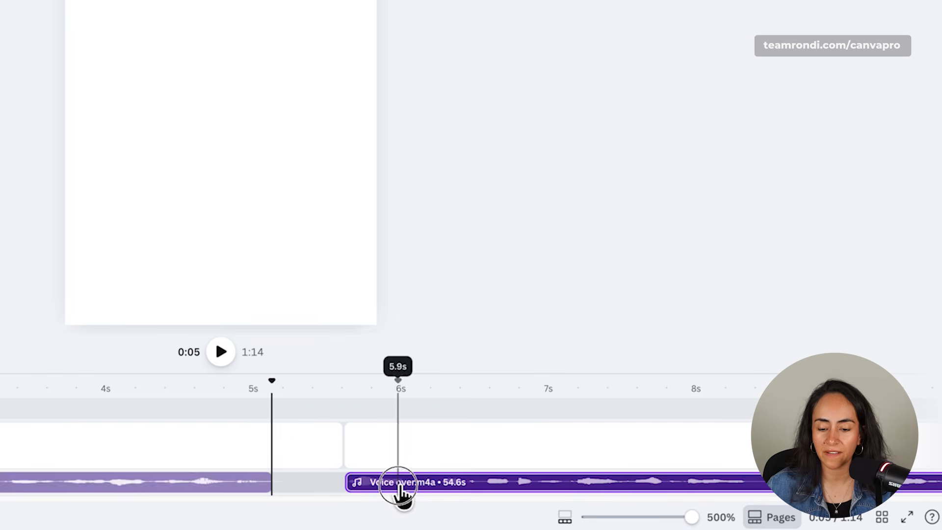
pyautogui.moveTo(399, 485); pyautogui.dragTo(332, 493)
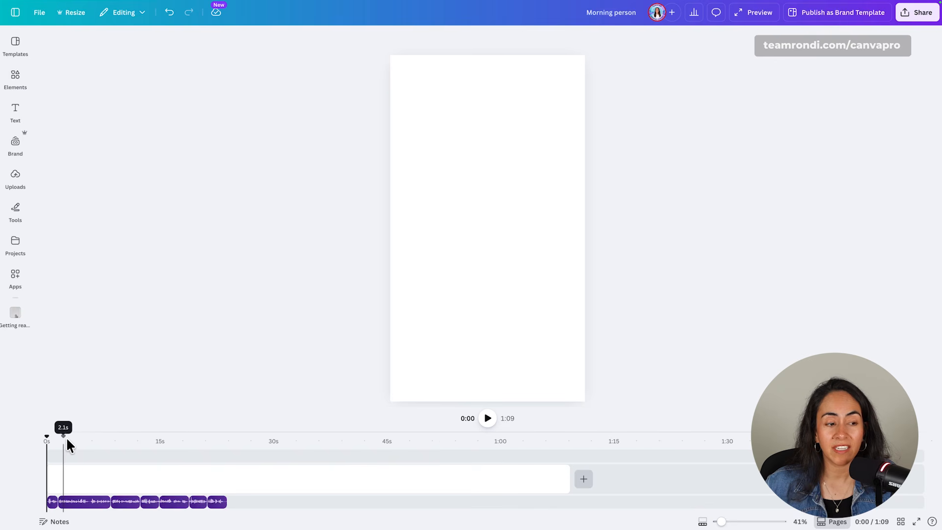
# Add the 16.0 s beach video from the uploaded Getting ready to run folder above the main track, starting at 0 s.
pyautogui.click(15, 177)
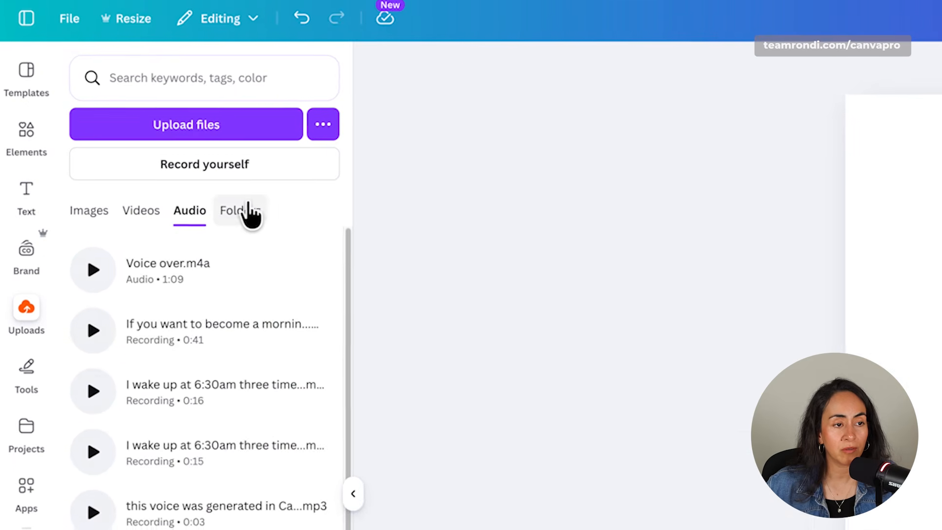
pyautogui.click(134, 120)
pyautogui.click(273, 332)
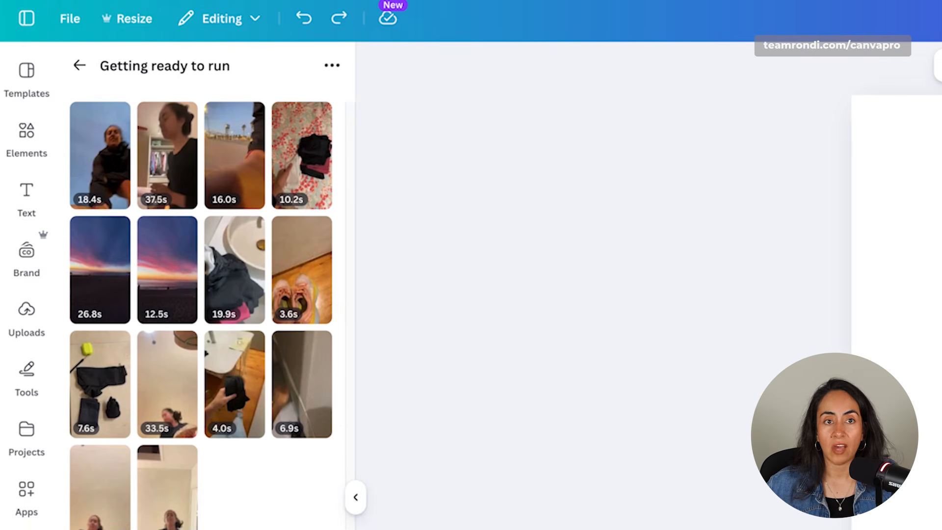
pyautogui.moveTo(263, 172); pyautogui.dragTo(209, 370)
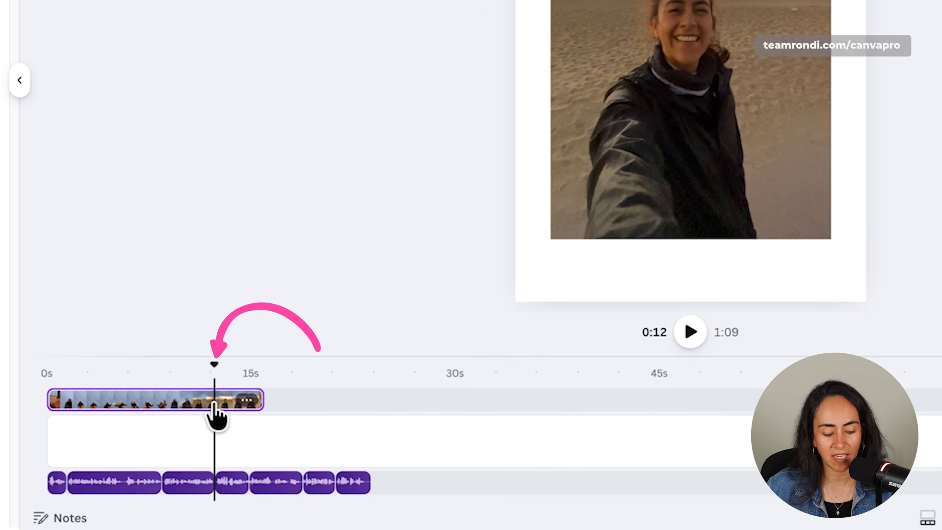
# Split the beach video at about 12 s, delete its first part and move the remainder to the timeline's start.
pyautogui.press('s')
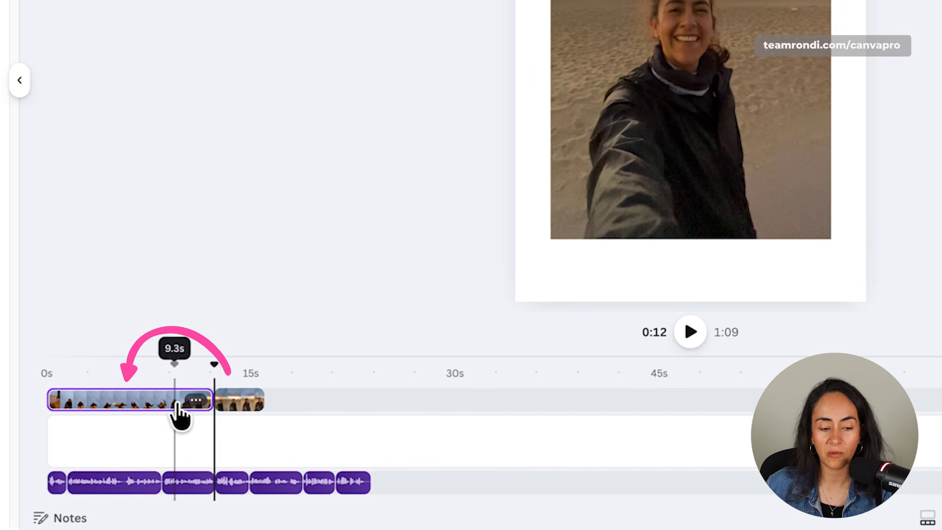
pyautogui.press('Delete')
pyautogui.moveTo(235, 409); pyautogui.dragTo(37, 377)
pyautogui.click(56, 378)
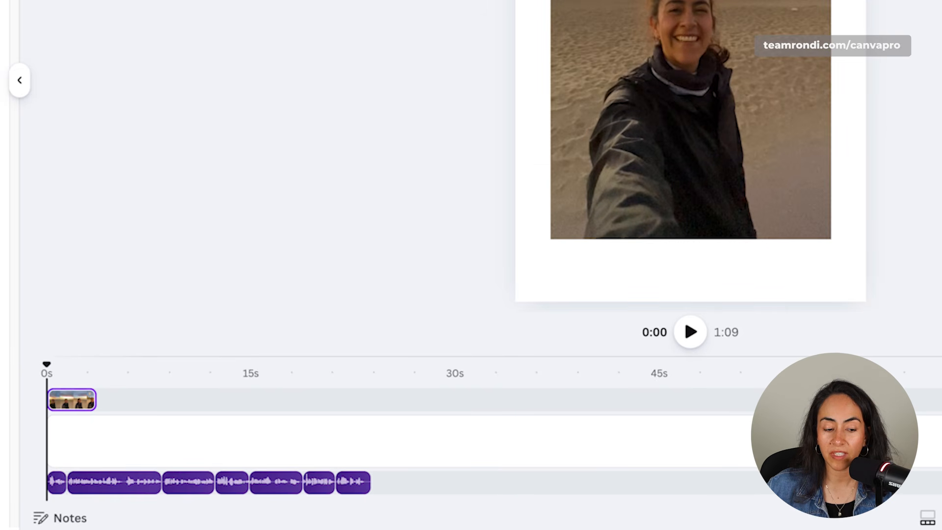
# Enlarge the timeline scale to 155% and preview the beach clip with the voice-over up to about 3.7 s.
pyautogui.moveTo(934, 517); pyautogui.dragTo(941, 518)
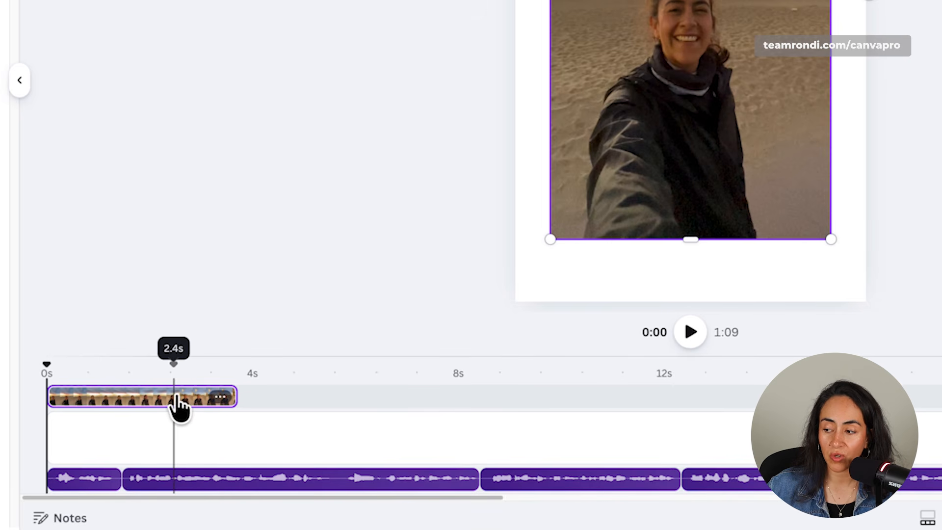
pyautogui.click(689, 332)
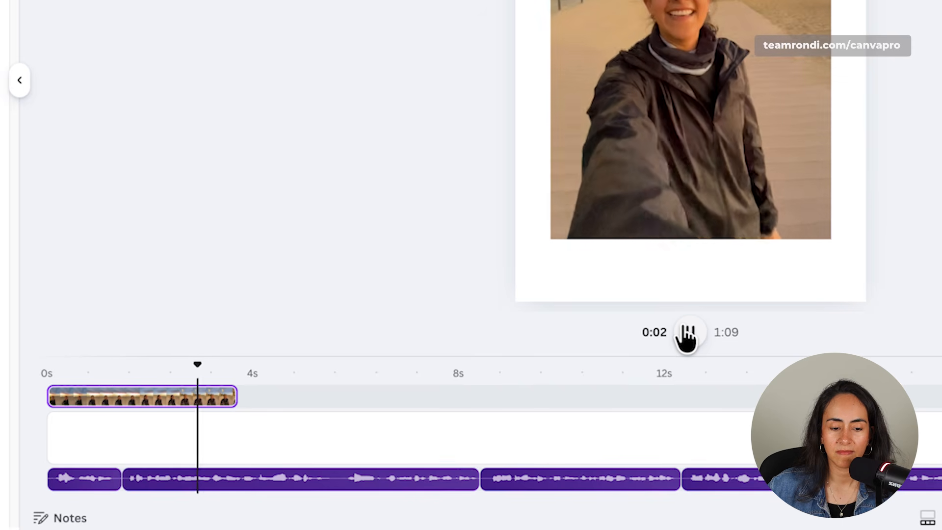
pyautogui.click(687, 333)
pyautogui.moveTo(247, 377); pyautogui.dragTo(239, 398)
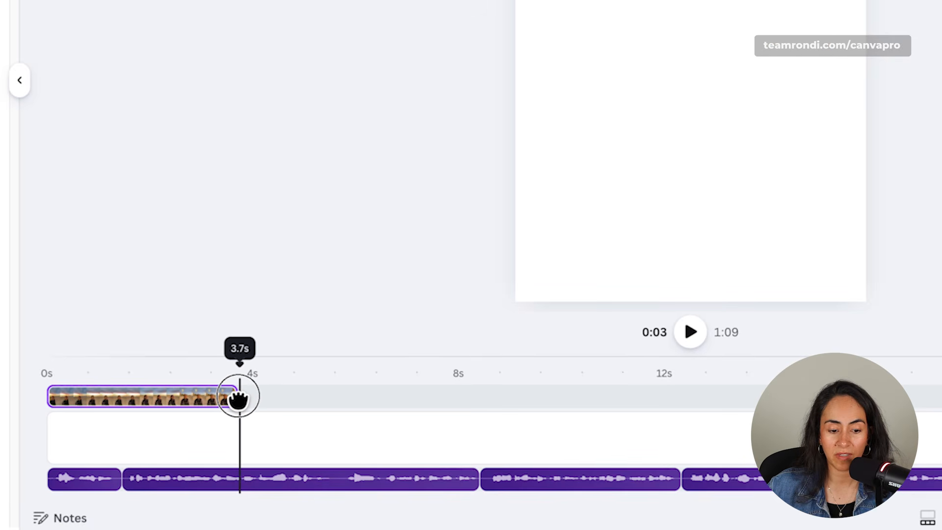
# Move the beach clip onto the main video track at the start so it fills the page, and lower its volume.
pyautogui.moveTo(144, 397); pyautogui.dragTo(57, 432)
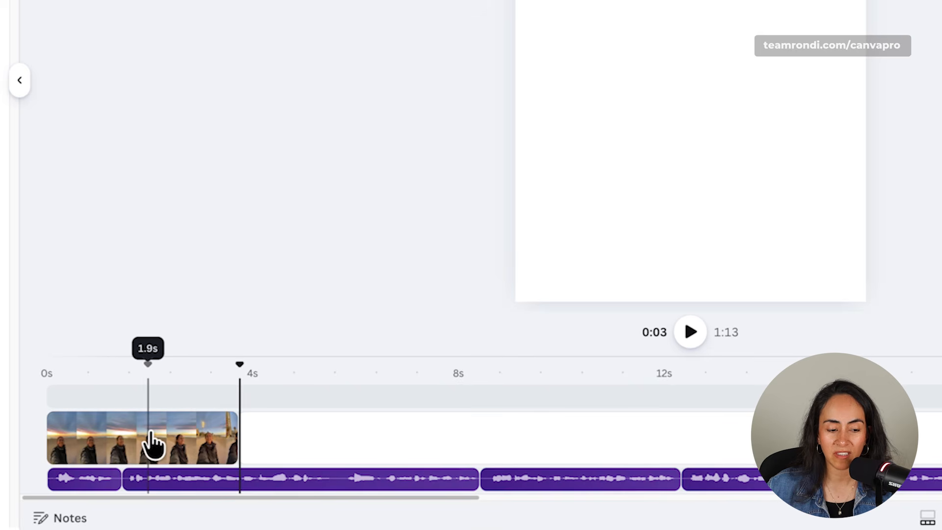
pyautogui.click(167, 445)
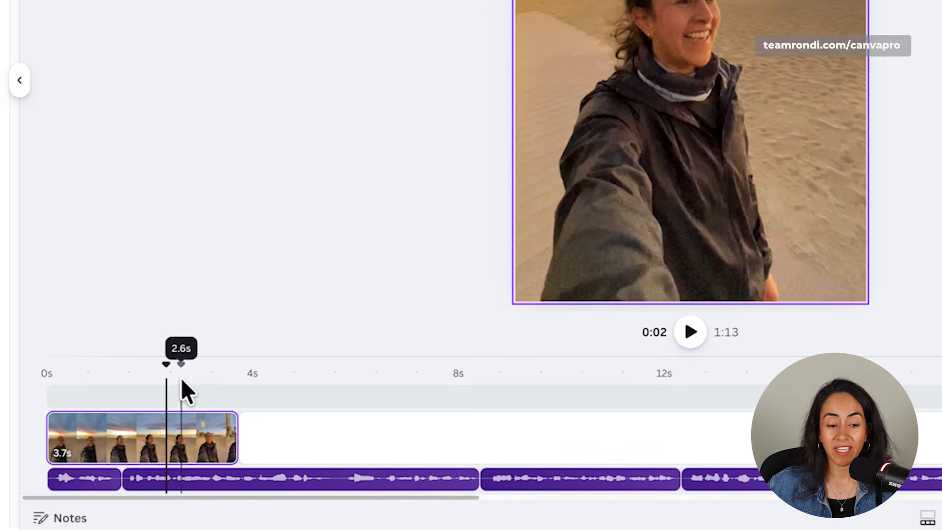
pyautogui.moveTo(181, 378); pyautogui.dragTo(45, 382)
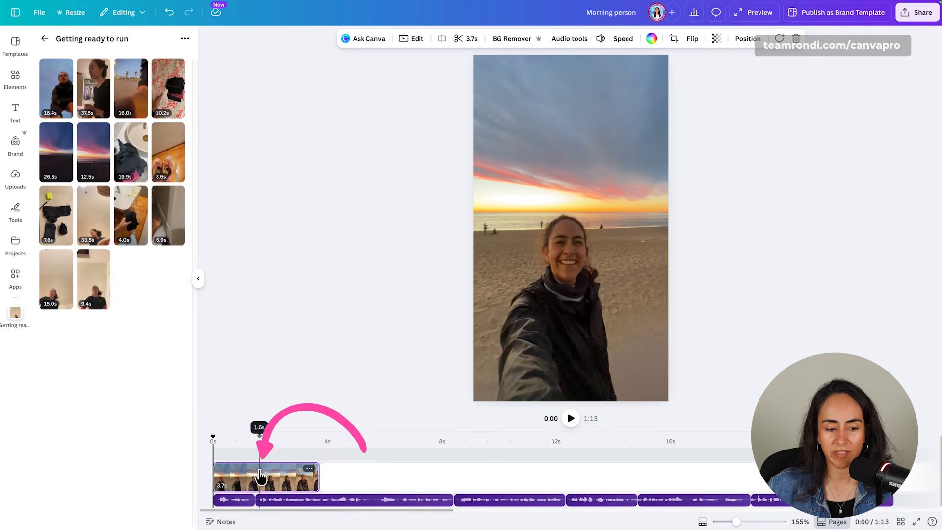
pyautogui.click(602, 40)
pyautogui.moveTo(584, 69); pyautogui.dragTo(562, 68)
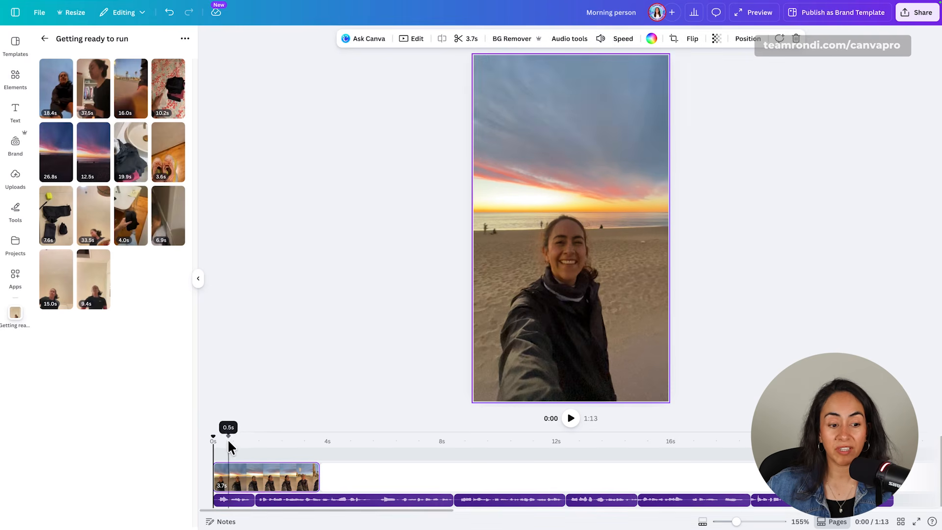
# Add the 5.7 s harbour sunset video from the Morning Vlog folder above the main track, directly after the beach clip.
pyautogui.moveTo(215, 438); pyautogui.dragTo(339, 449)
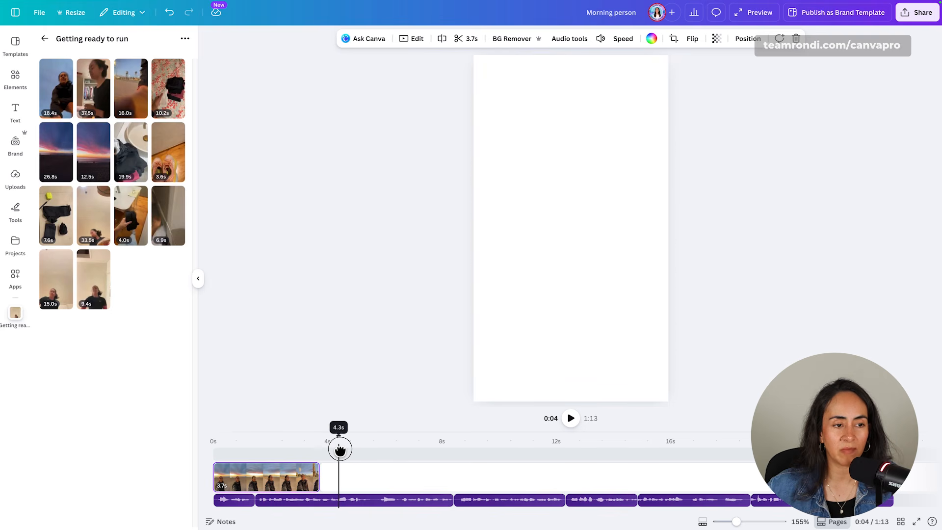
pyautogui.click(43, 39)
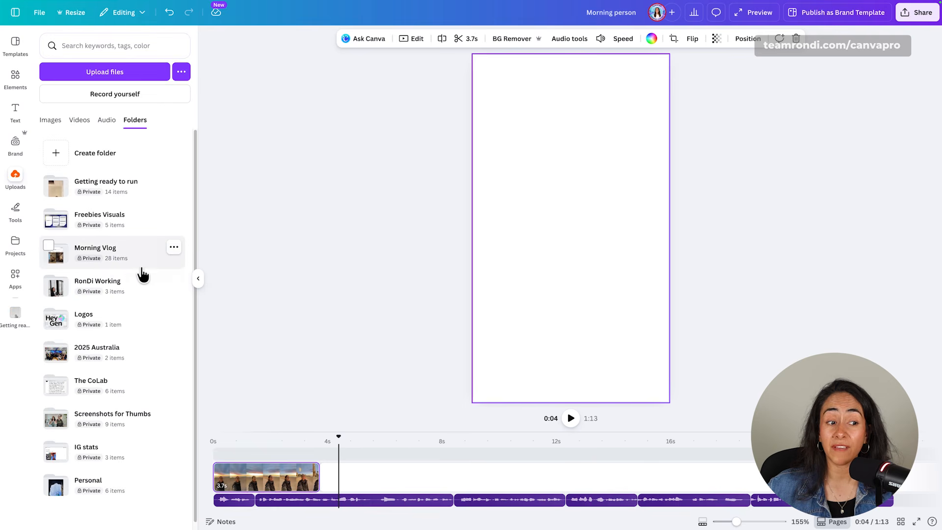
pyautogui.click(130, 265)
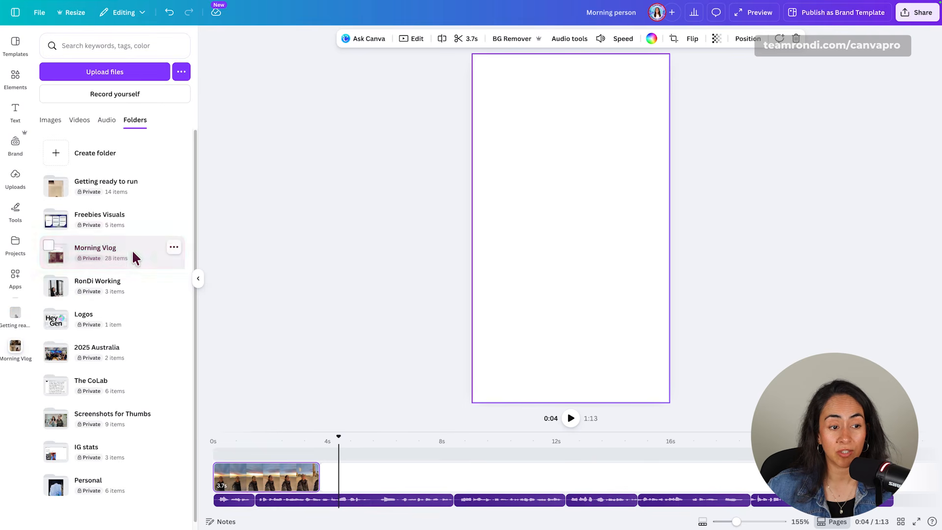
pyautogui.scroll(-3, 149, 440)
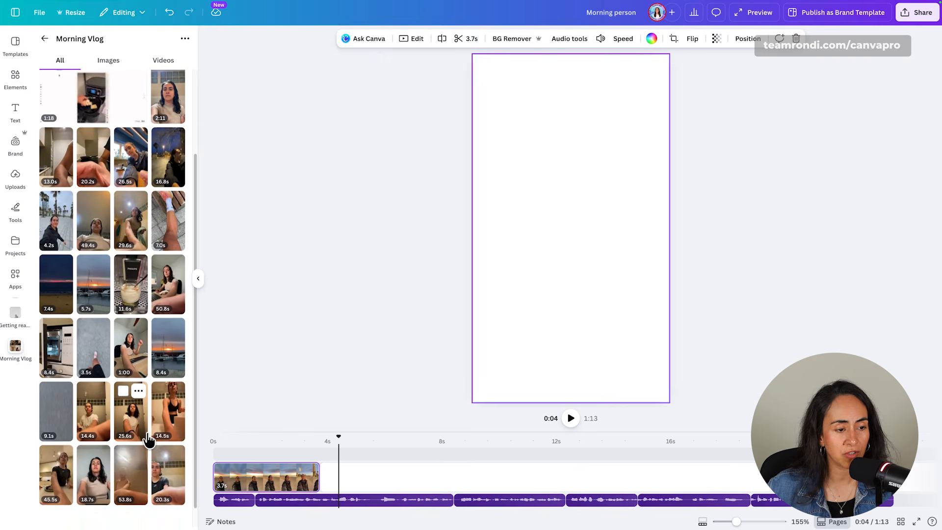
pyautogui.moveTo(103, 294); pyautogui.dragTo(344, 453)
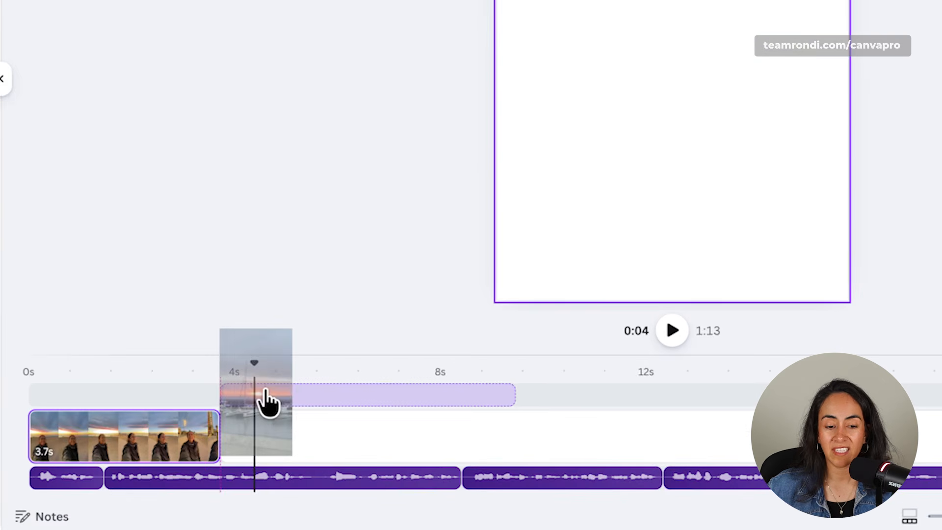
pyautogui.moveTo(264, 399); pyautogui.dragTo(265, 399)
# Trim the harbour sunset clip to end at about 5.8 s on the timeline and move it onto the main track after the beach clip.
pyautogui.moveTo(254, 373); pyautogui.dragTo(207, 370)
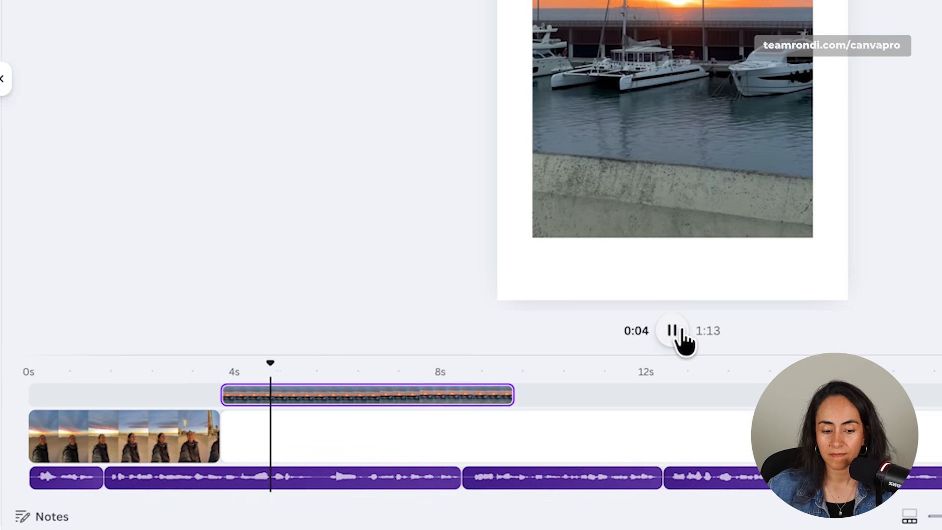
pyautogui.click(675, 331)
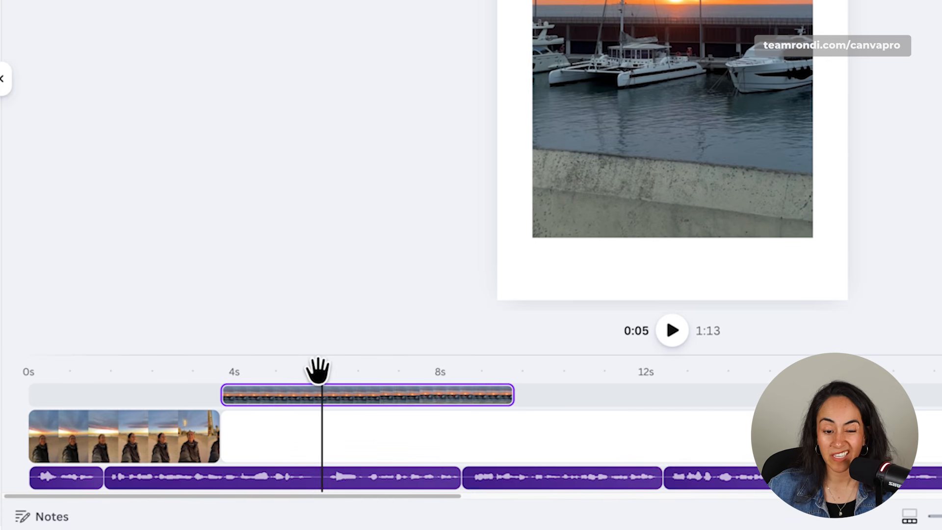
pyautogui.moveTo(318, 370); pyautogui.dragTo(327, 368)
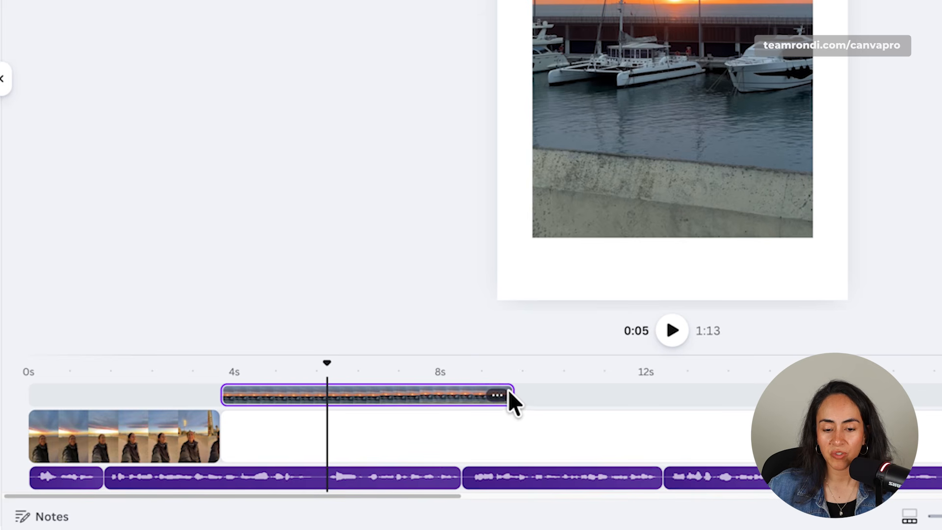
pyautogui.click(515, 395)
pyautogui.click(322, 372)
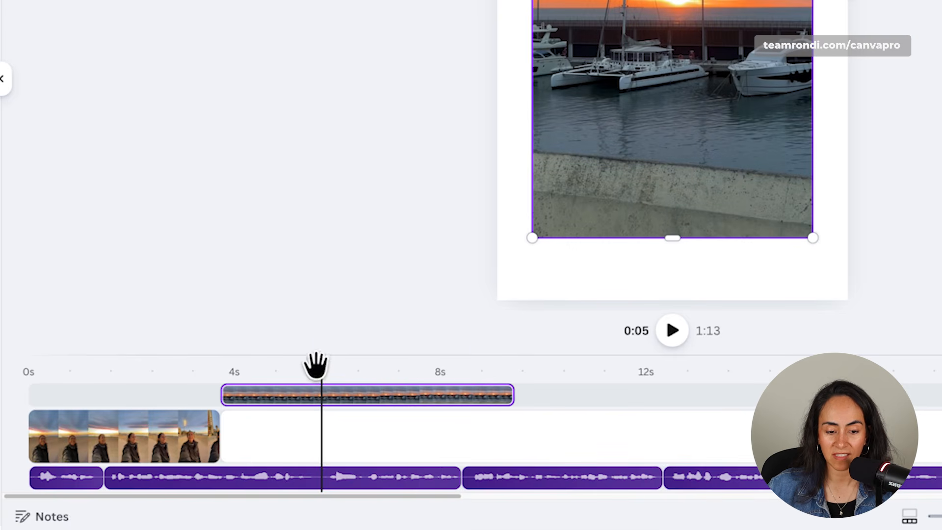
pyautogui.moveTo(316, 365); pyautogui.dragTo(326, 363)
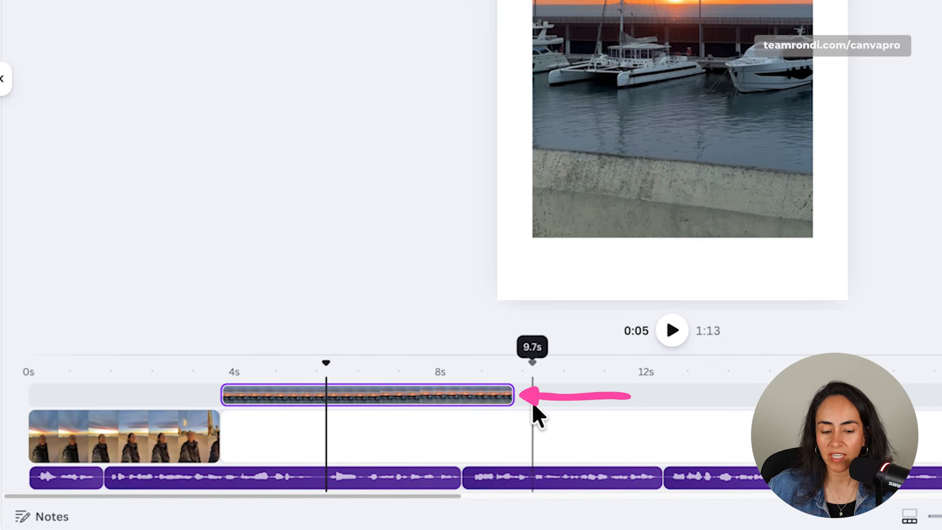
pyautogui.moveTo(512, 396); pyautogui.dragTo(222, 446)
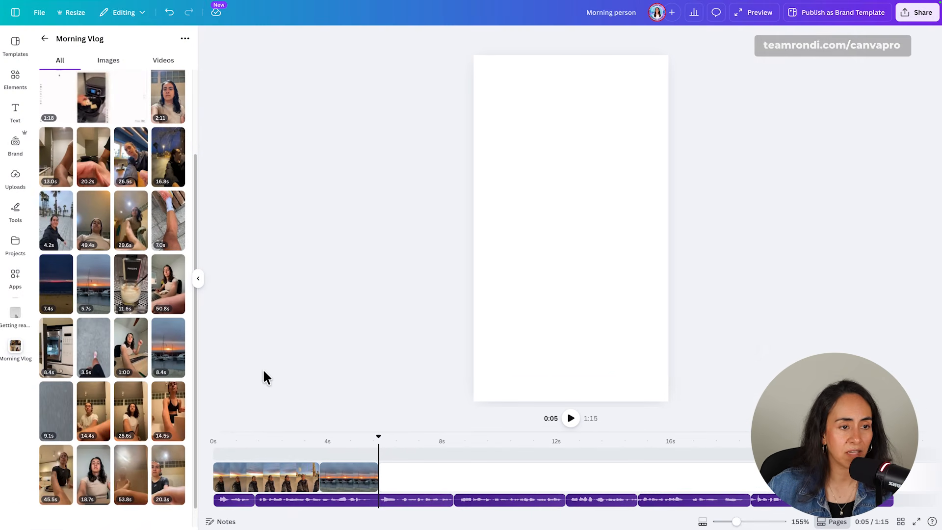
# Add a bathroom video from the Morning Vlog folder above the main track after the harbour clip, split it and delete the unwanted part.
pyautogui.moveTo(172, 350); pyautogui.dragTo(394, 456)
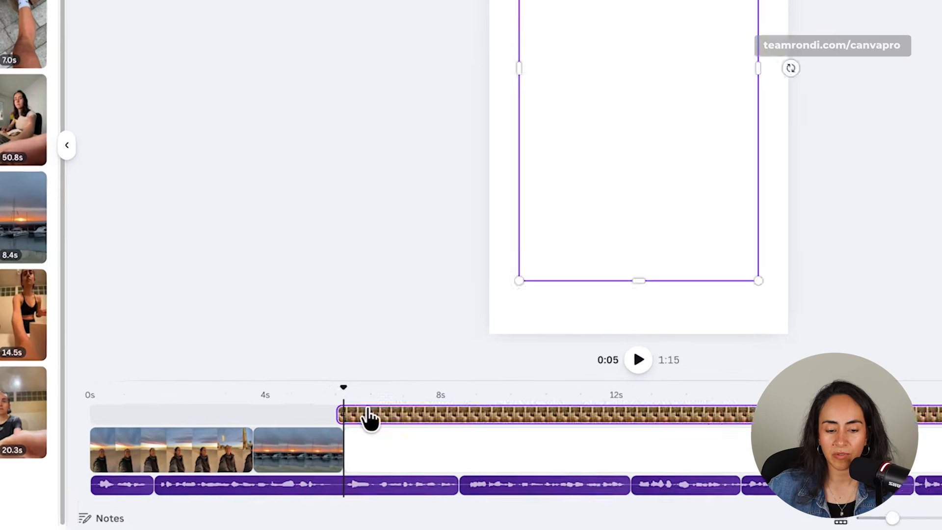
pyautogui.moveTo(520, 407); pyautogui.dragTo(354, 397)
pyautogui.press('s')
pyautogui.press('Delete')
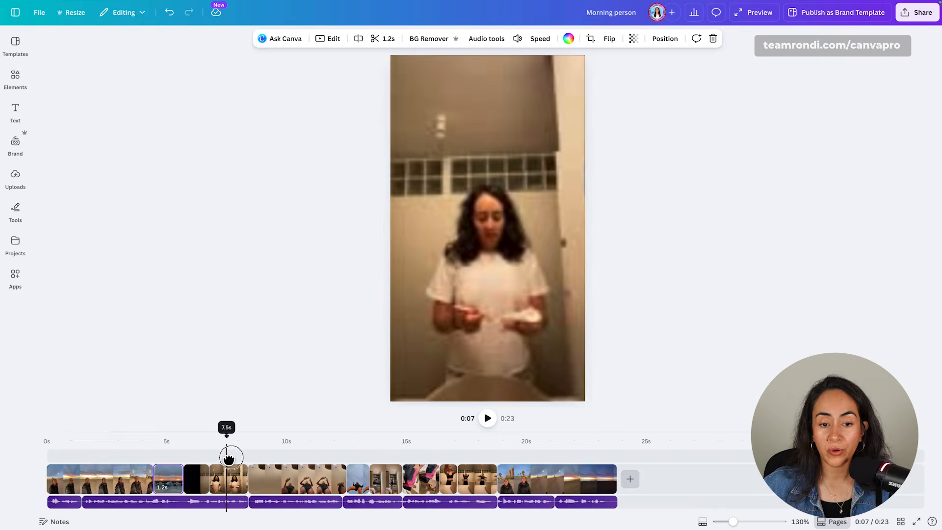
# Review the beach, harbour and first bathroom clips in the assembled timeline.
pyautogui.moveTo(227, 468); pyautogui.dragTo(129, 469)
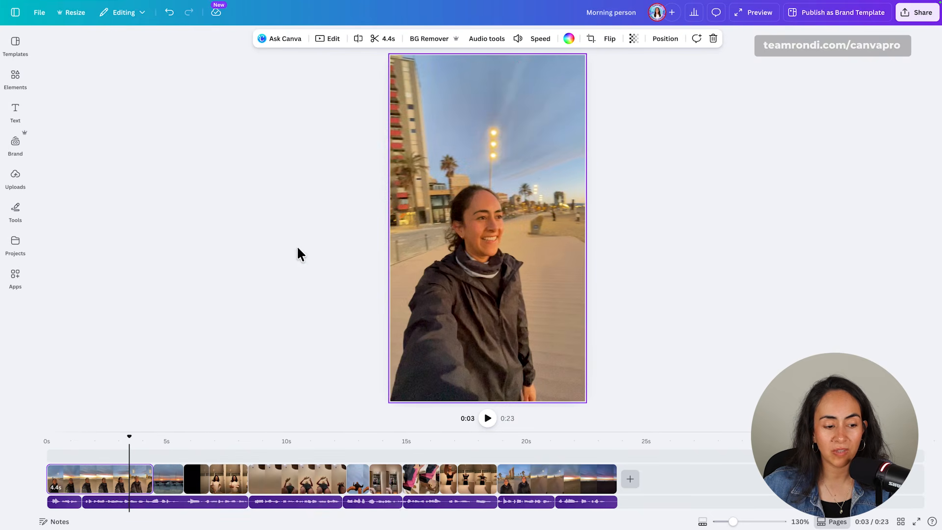
pyautogui.click(172, 491)
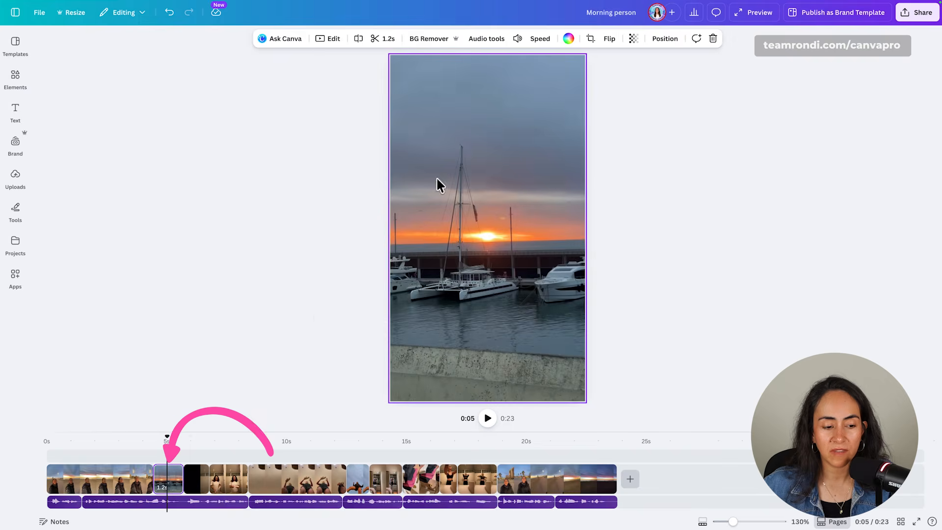
pyautogui.click(196, 478)
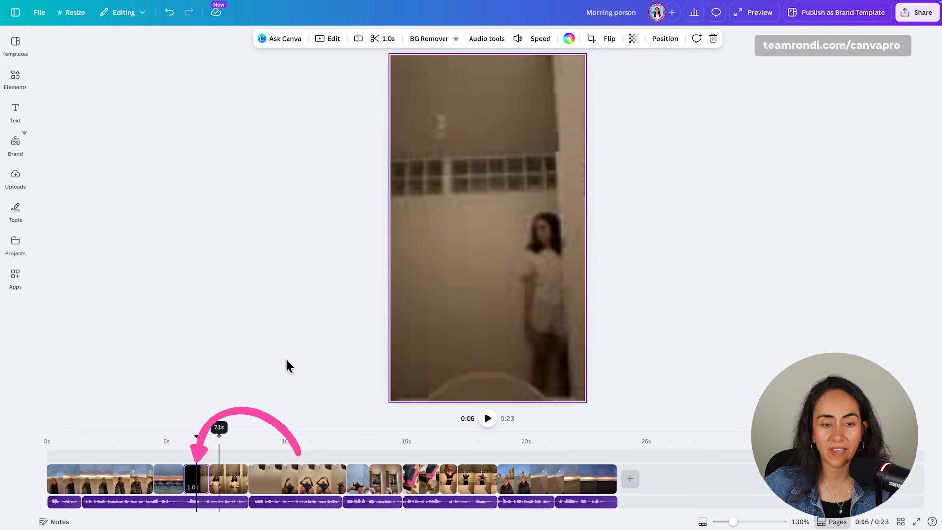
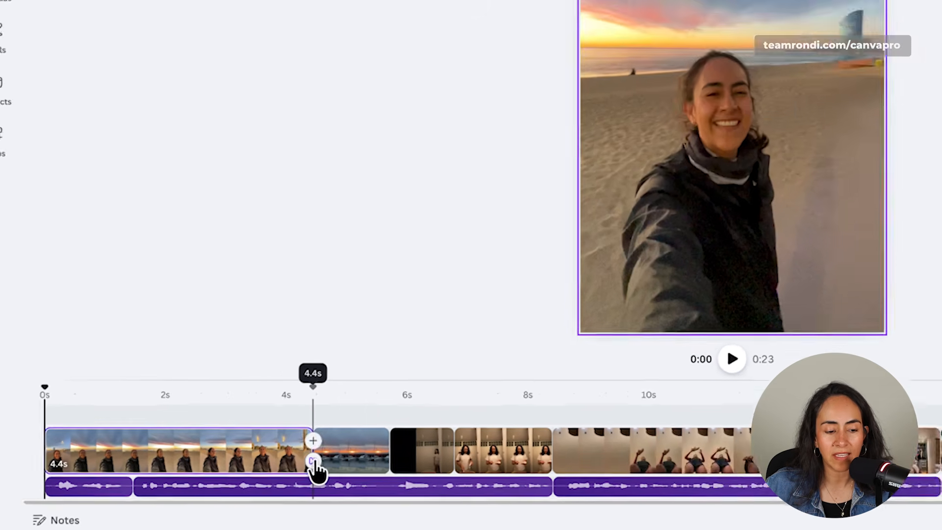
# Apply a 0.5-second Dissolve transition between the beach and harbour clips and preview it.
pyautogui.click(353, 451)
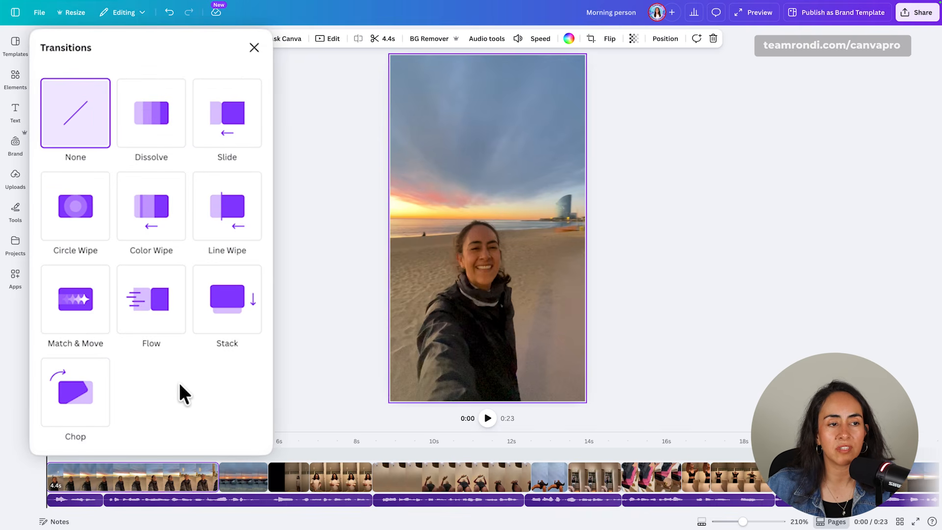
pyautogui.click(162, 108)
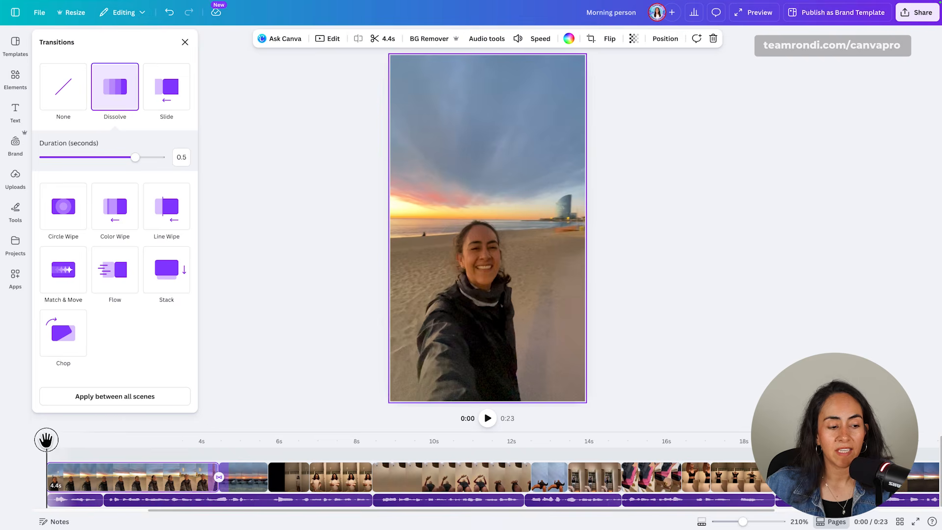
pyautogui.moveTo(46, 439); pyautogui.dragTo(292, 444)
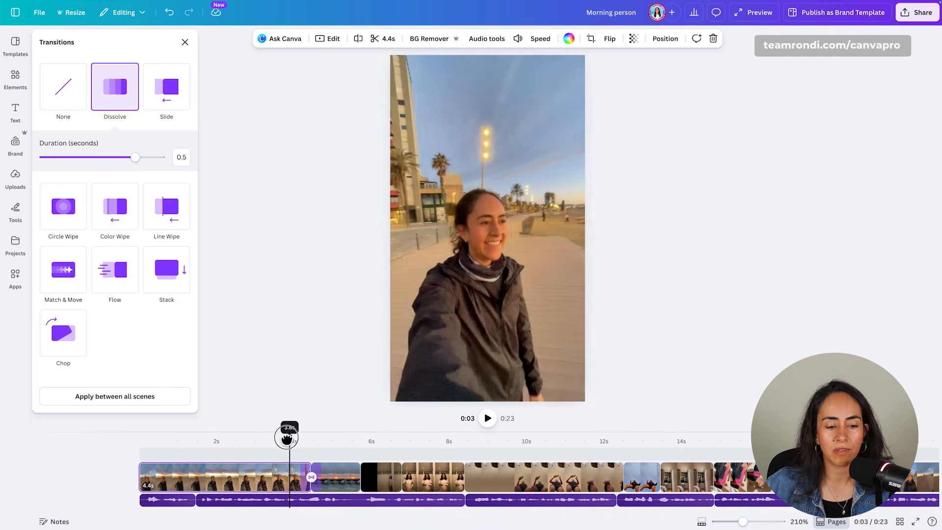
pyautogui.click(492, 425)
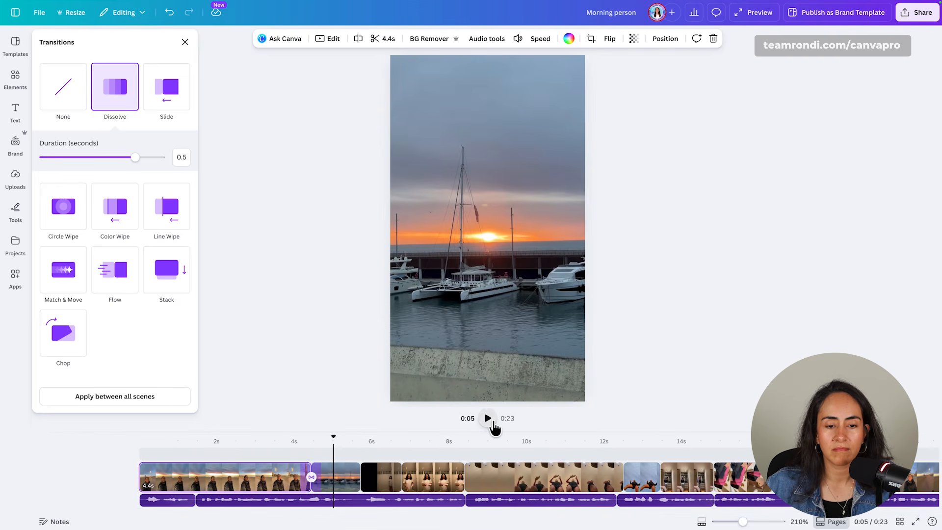
# Try and preview the Slide transition between the beach and harbour clips, and replace it with Color Wipe.
pyautogui.click(158, 106)
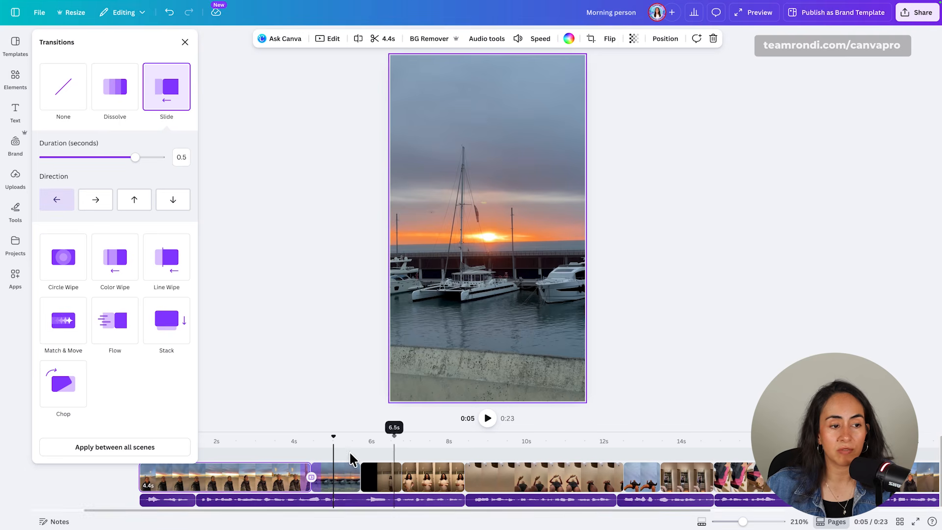
pyautogui.moveTo(333, 437); pyautogui.dragTo(302, 441)
pyautogui.click(487, 418)
pyautogui.click(487, 418)
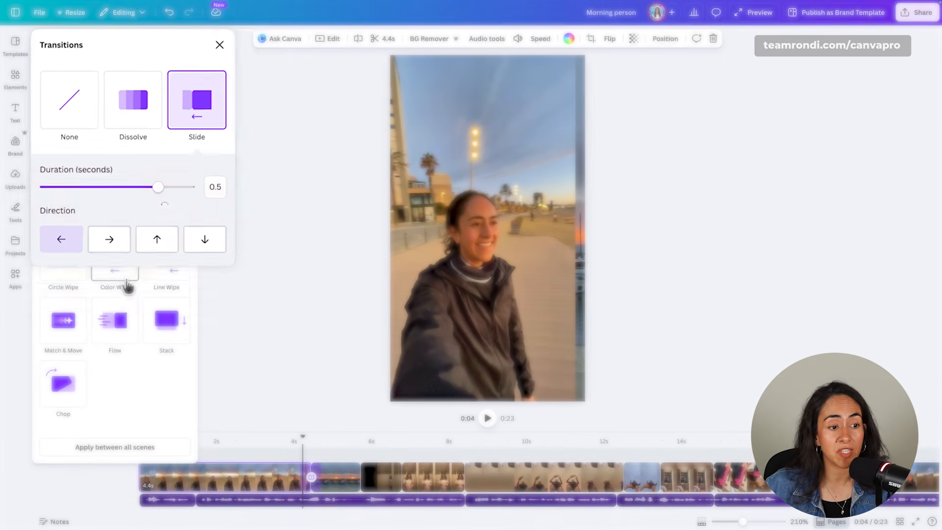
pyautogui.click(127, 283)
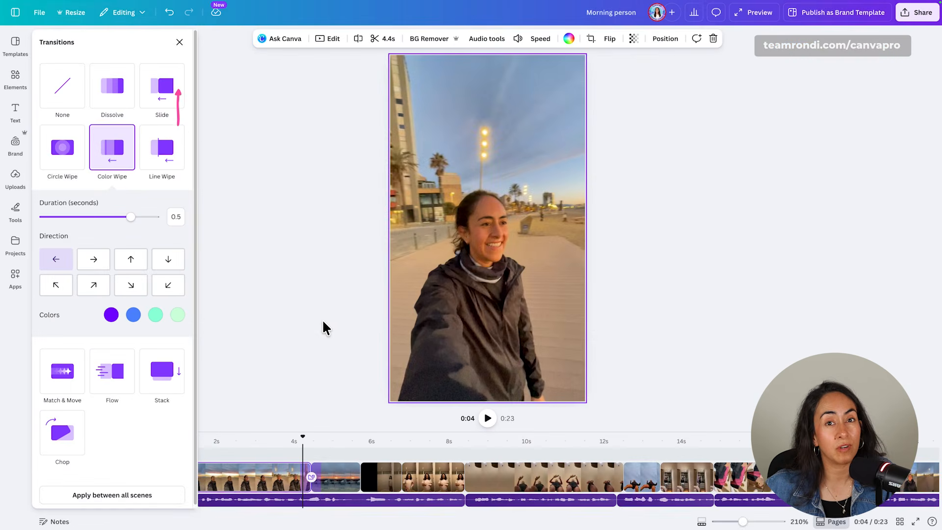
pyautogui.click(181, 43)
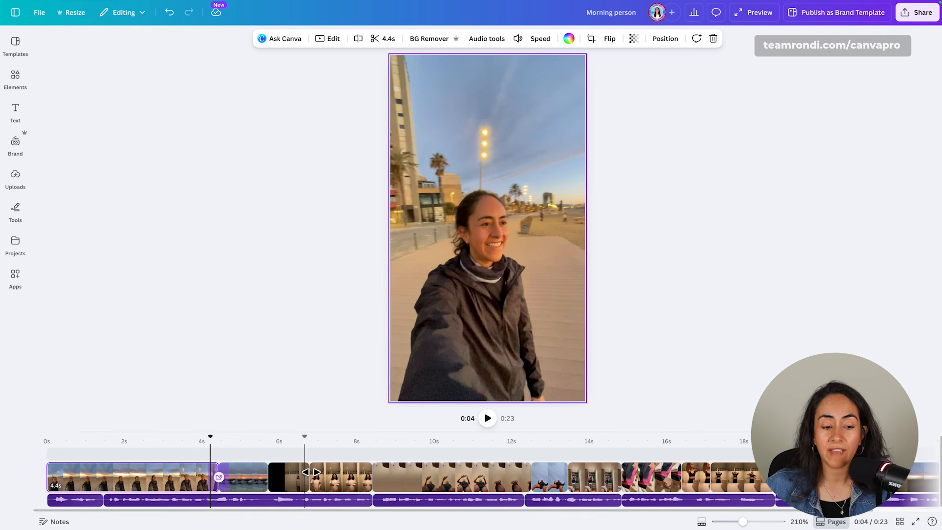
# Reduce the timeline scale to 164%, return the playhead to the start and open the Audio category of Elements.
pyautogui.moveTo(743, 522)
pyautogui.mouseDown()
pyautogui.moveTo(753, 522)
pyautogui.moveTo(737, 523)
pyautogui.mouseUp()
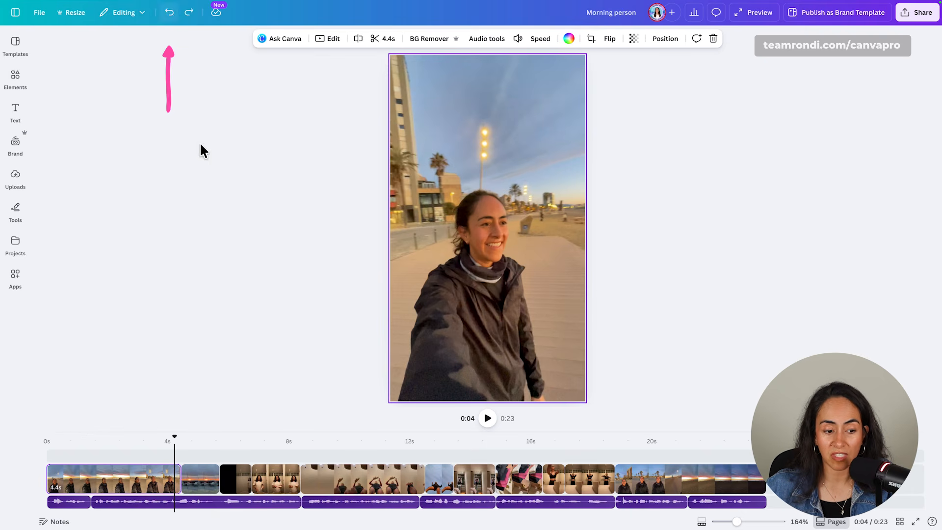
pyautogui.moveTo(175, 436); pyautogui.dragTo(47, 438)
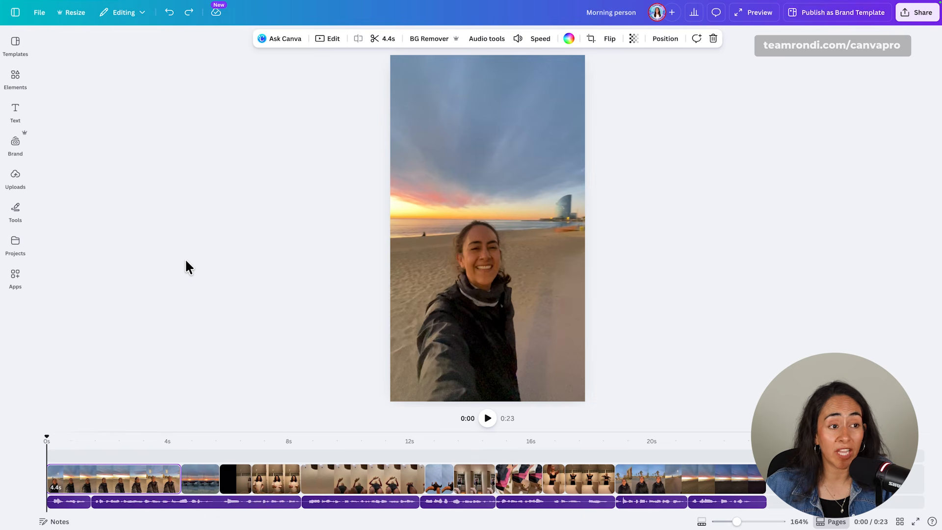
pyautogui.click(15, 79)
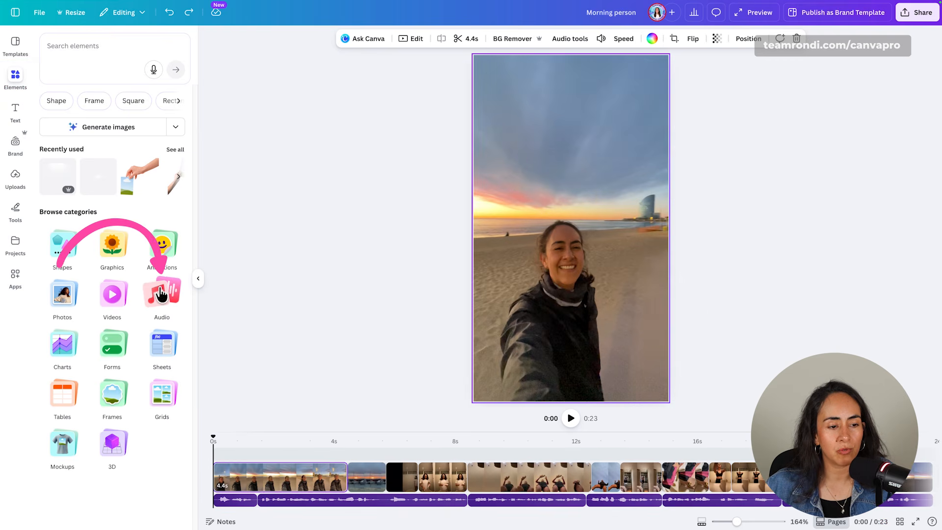
pyautogui.click(161, 294)
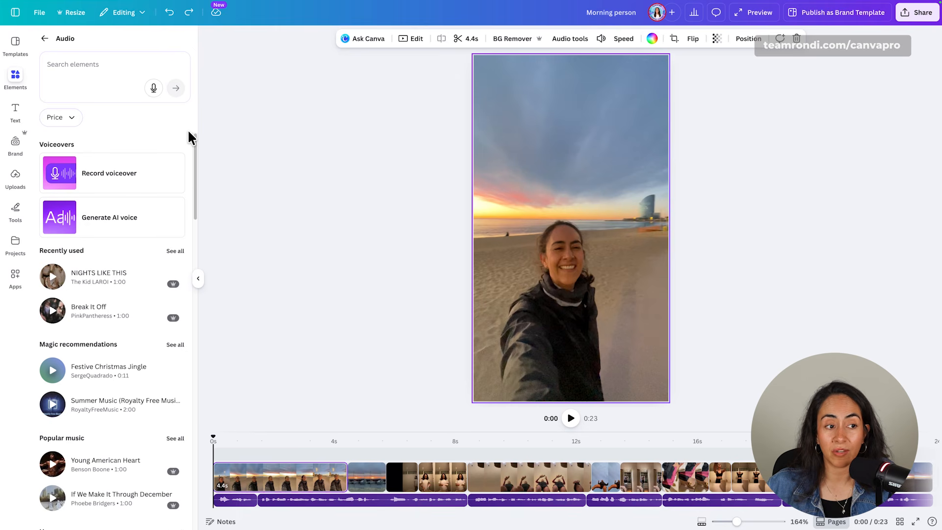
# Browse the audio library's music categories from Popular music down to YouTube.
pyautogui.moveTo(197, 152); pyautogui.dragTo(194, 211)
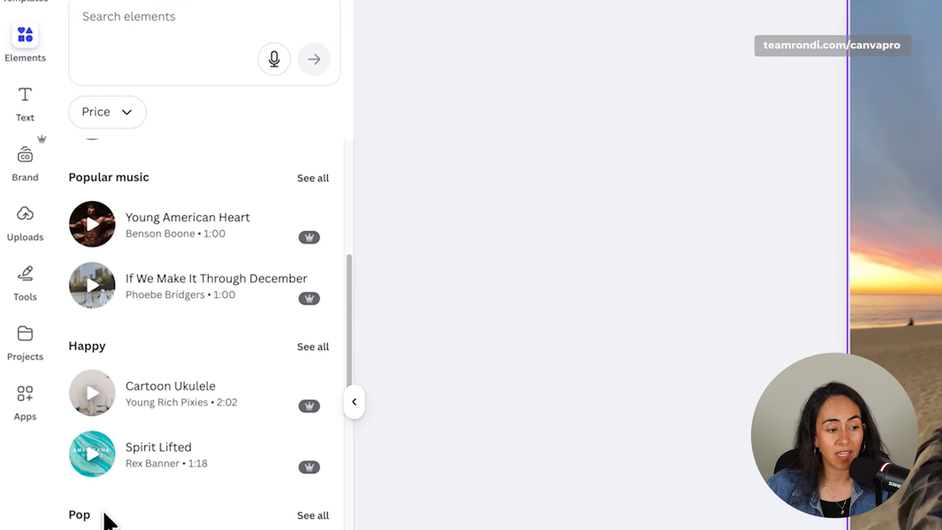
pyautogui.scroll(-12, 105, 514)
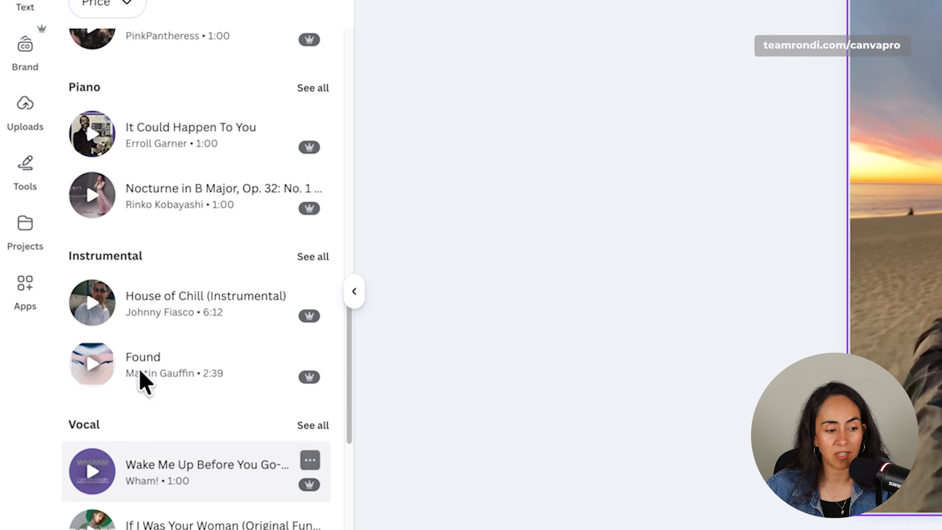
pyautogui.scroll(-7, 120, 447)
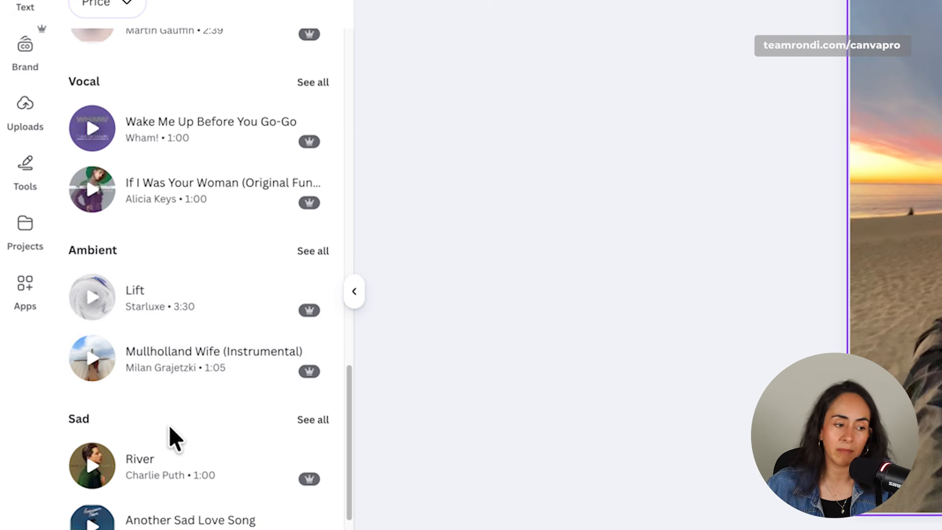
pyautogui.scroll(-9, 171, 434)
pyautogui.scroll(-8, 220, 418)
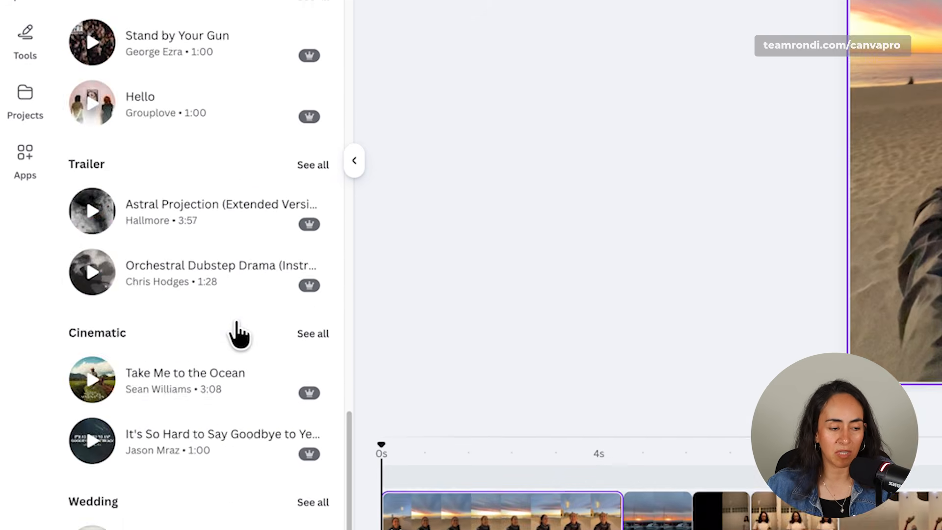
pyautogui.scroll(-3, 239, 335)
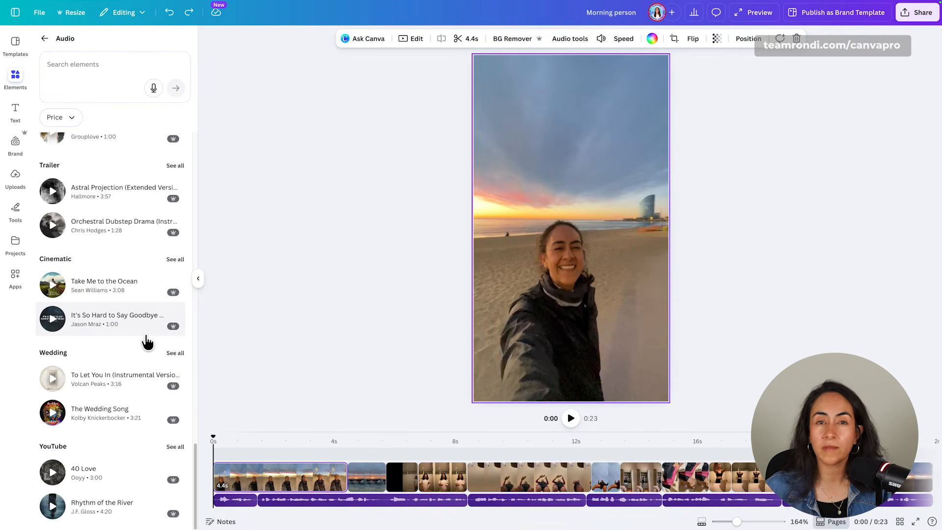
# Search the audio library for "piano" and look through the resulting tracks.
pyautogui.click(106, 64)
pyautogui.write('piano')
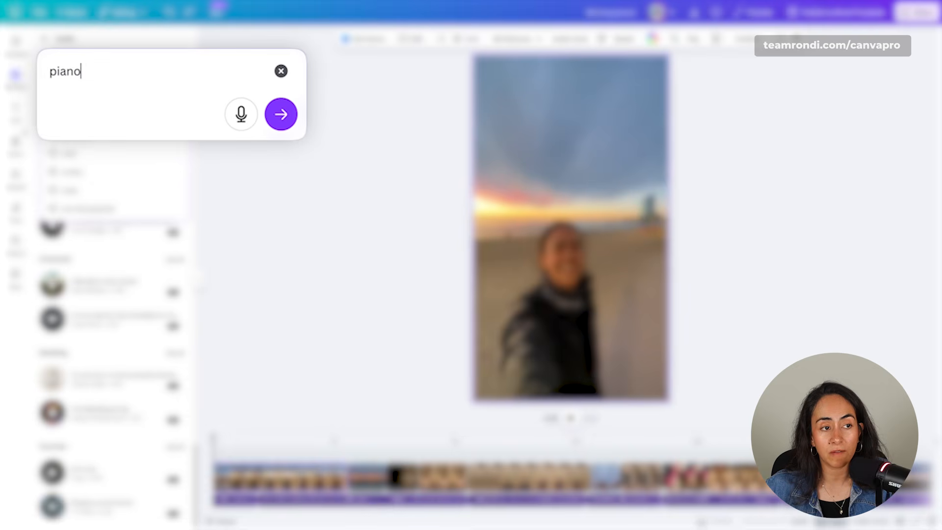
pyautogui.press('Return')
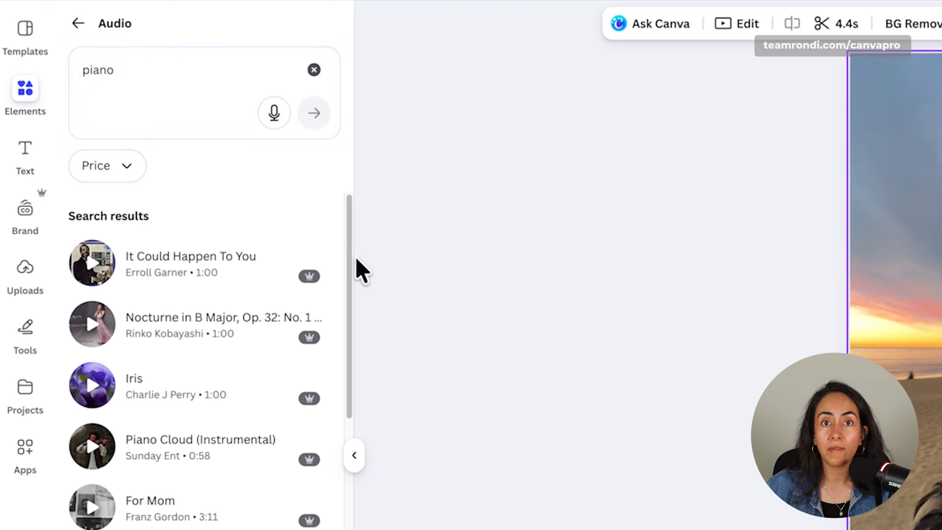
pyautogui.moveTo(349, 236); pyautogui.dragTo(364, 527)
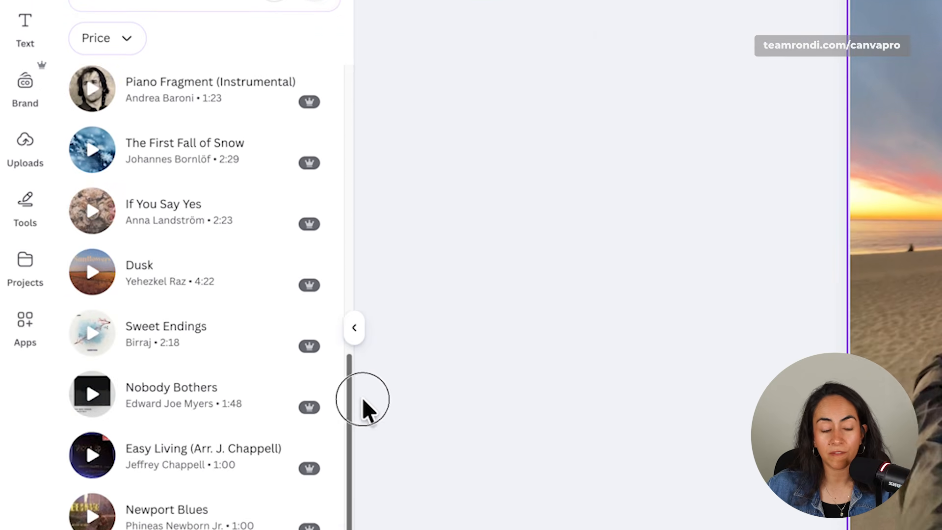
pyautogui.moveTo(362, 399); pyautogui.dragTo(366, 129)
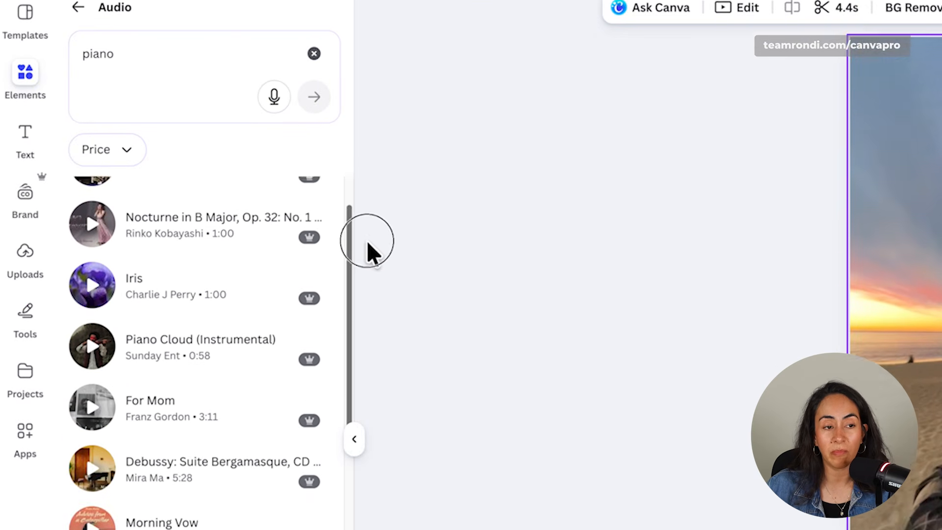
pyautogui.moveTo(368, 243); pyautogui.dragTo(362, 216)
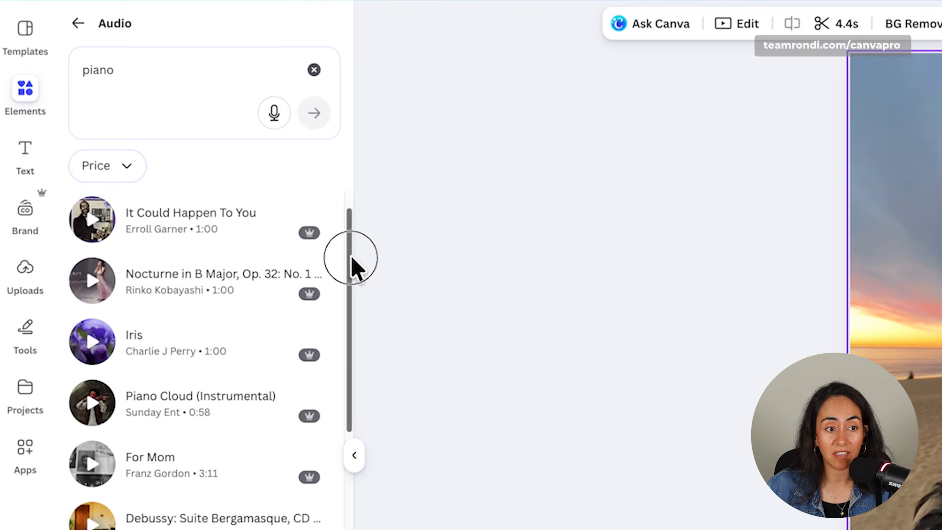
pyautogui.moveTo(351, 256); pyautogui.dragTo(378, 230)
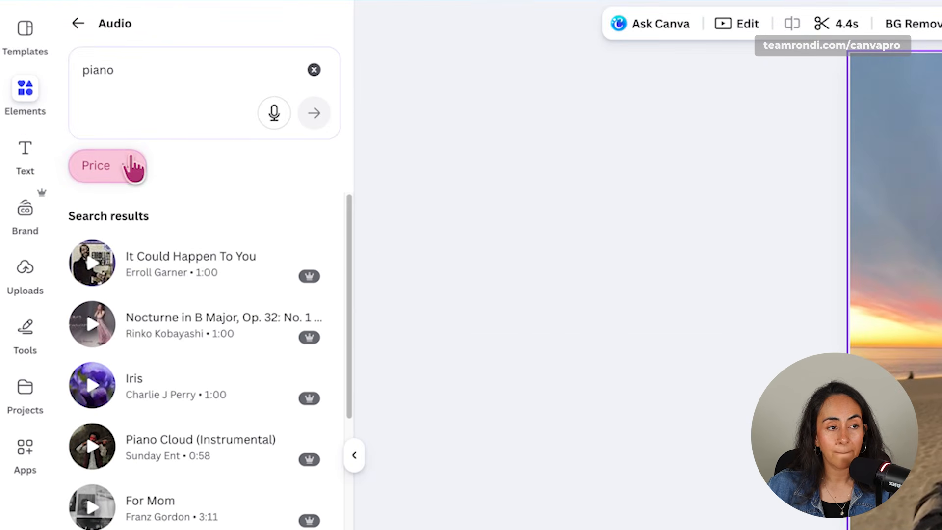
# Filter the piano search results to show only free tracks.
pyautogui.click(131, 167)
pyautogui.click(86, 211)
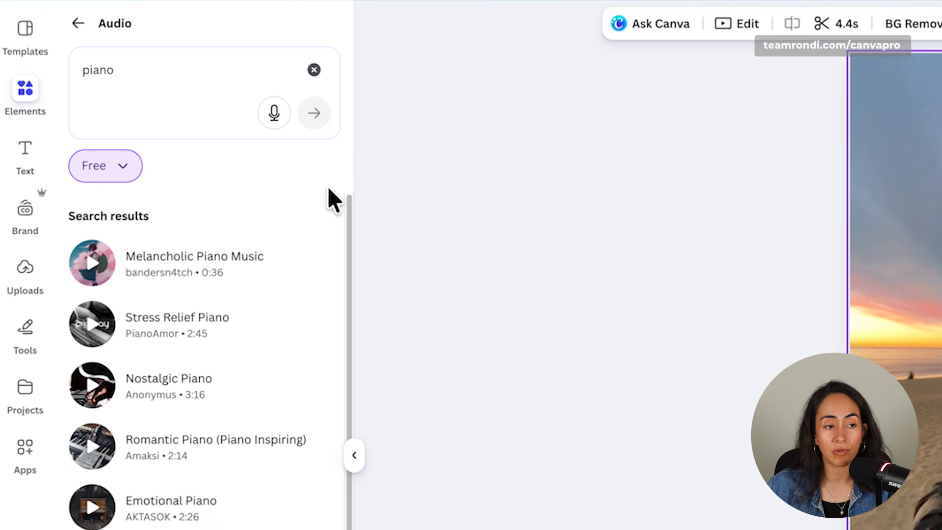
pyautogui.moveTo(350, 211); pyautogui.dragTo(382, 125)
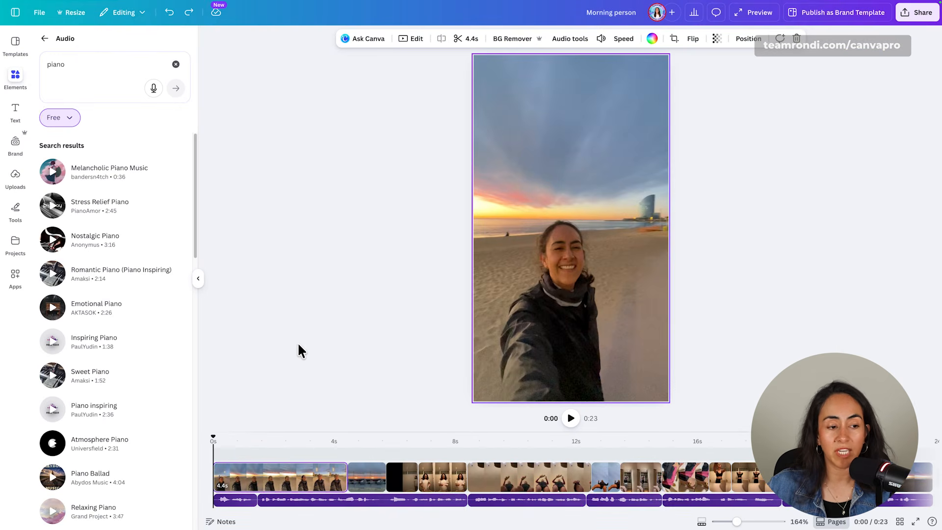
# Return the playhead to the start, add the Sweet Piano track beneath the voice-over and collapse the audio library.
pyautogui.moveTo(215, 438); pyautogui.dragTo(219, 442)
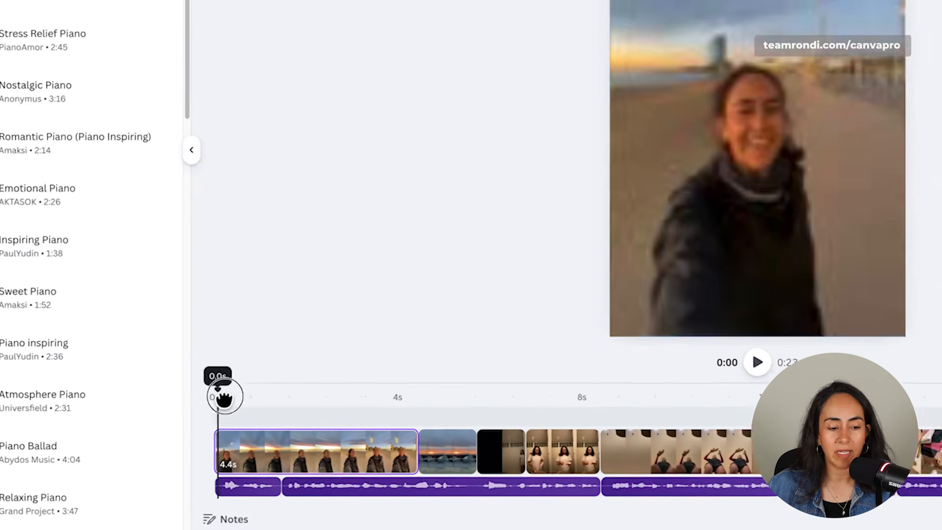
pyautogui.moveTo(224, 397); pyautogui.dragTo(202, 395)
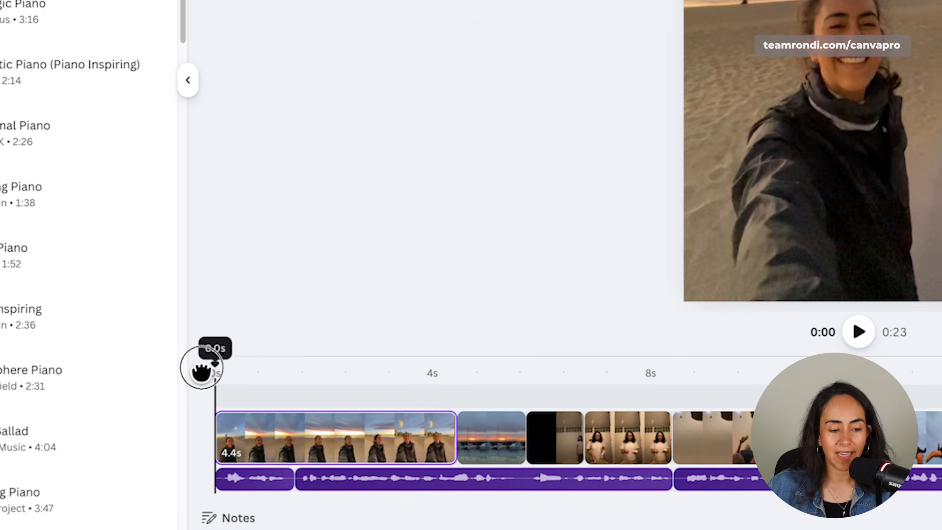
pyautogui.moveTo(201, 363); pyautogui.dragTo(216, 397)
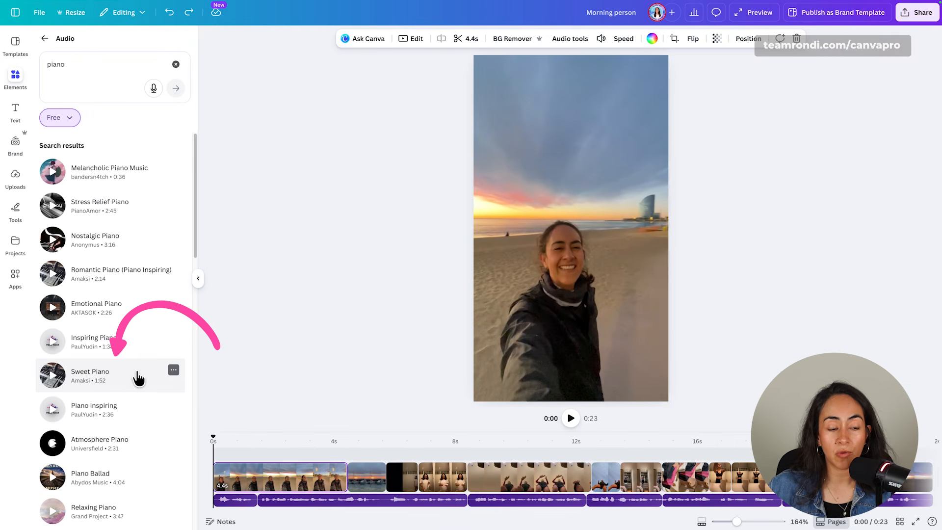
pyautogui.click(138, 378)
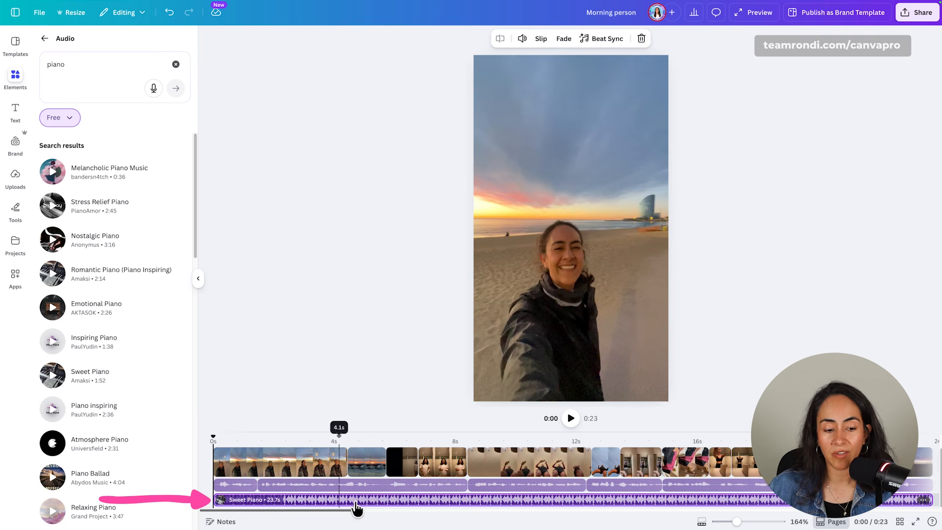
pyautogui.click(197, 278)
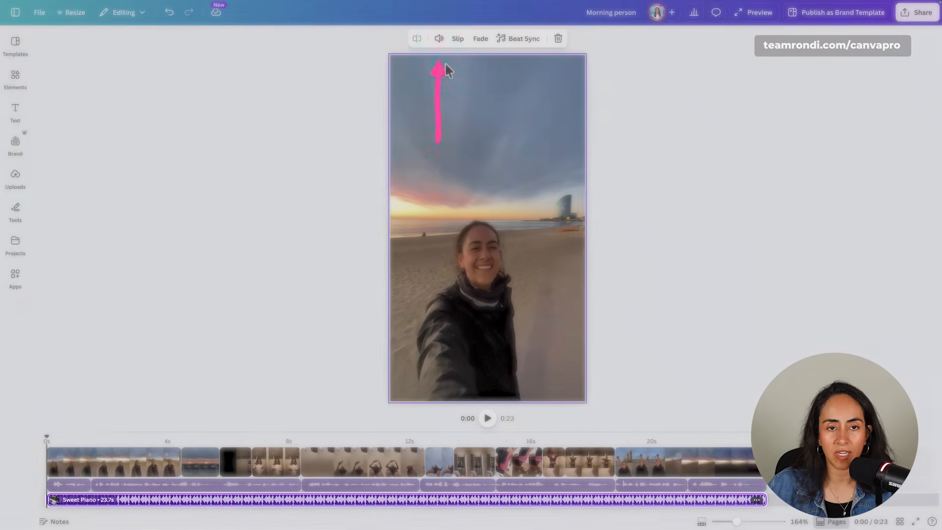
# Lower the Sweet Piano track's volume to 6, preview the mix briefly and reduce the volume further to 3.
pyautogui.click(438, 38)
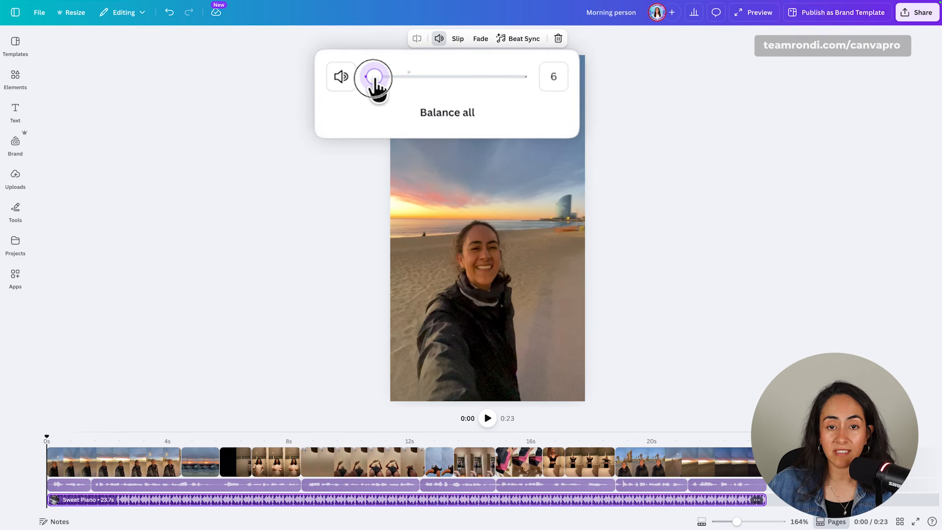
pyautogui.click(251, 366)
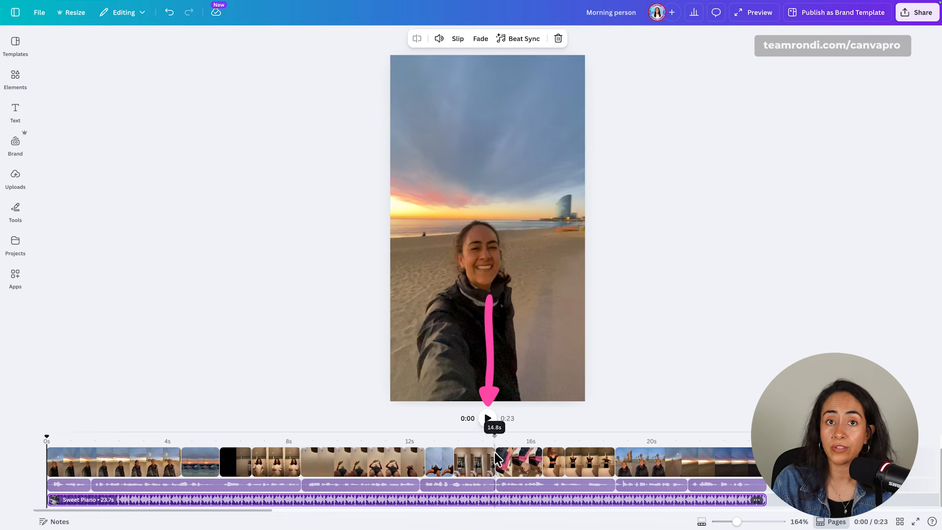
pyautogui.click(490, 419)
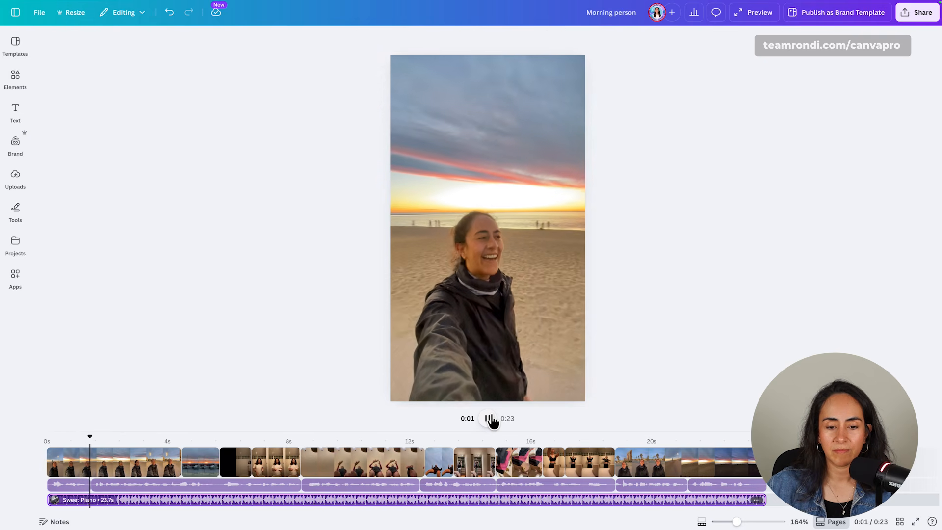
pyautogui.click(490, 418)
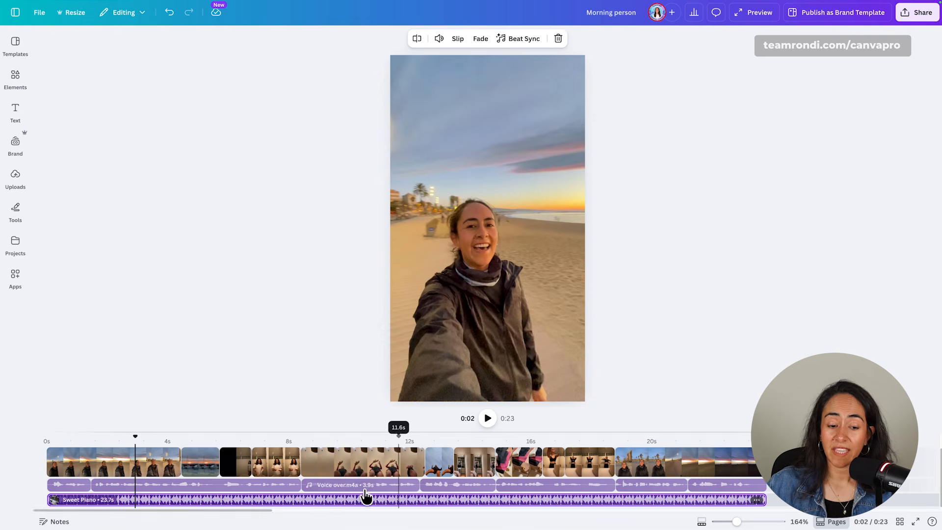
pyautogui.click(439, 38)
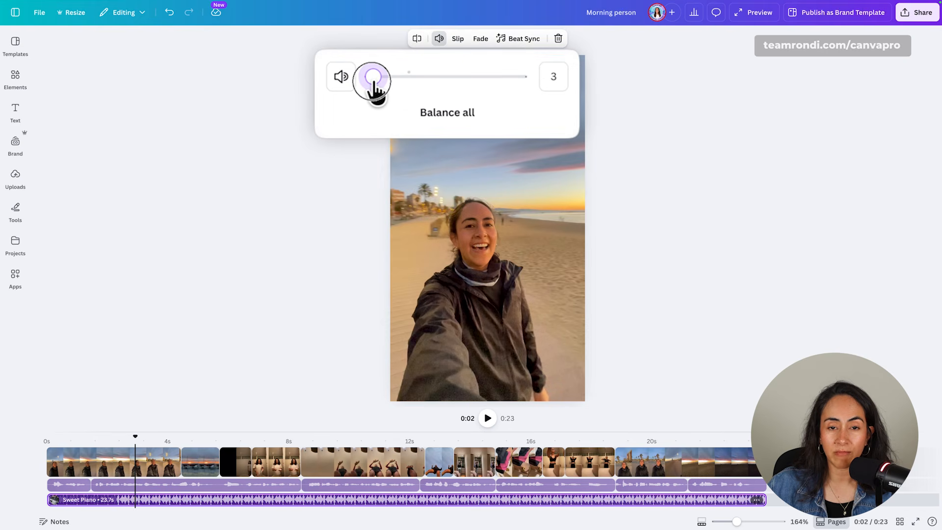
# Return the playhead to the start, set all voice-over clips to volume 98 and preview the mix.
pyautogui.moveTo(136, 436); pyautogui.dragTo(117, 436)
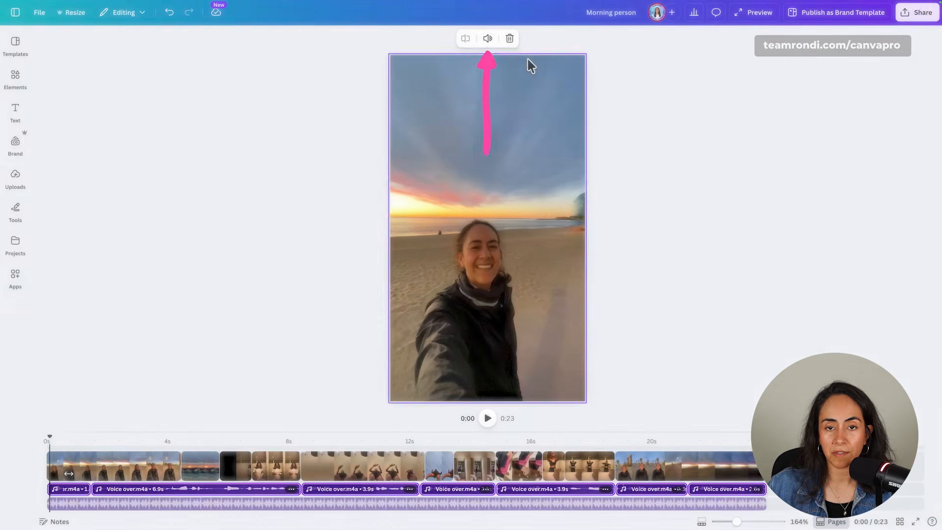
pyautogui.click(487, 38)
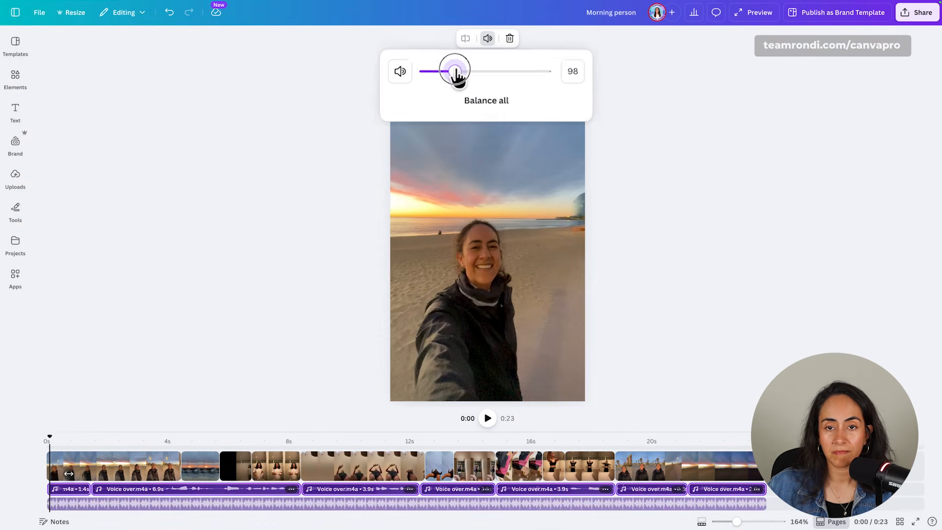
pyautogui.click(488, 418)
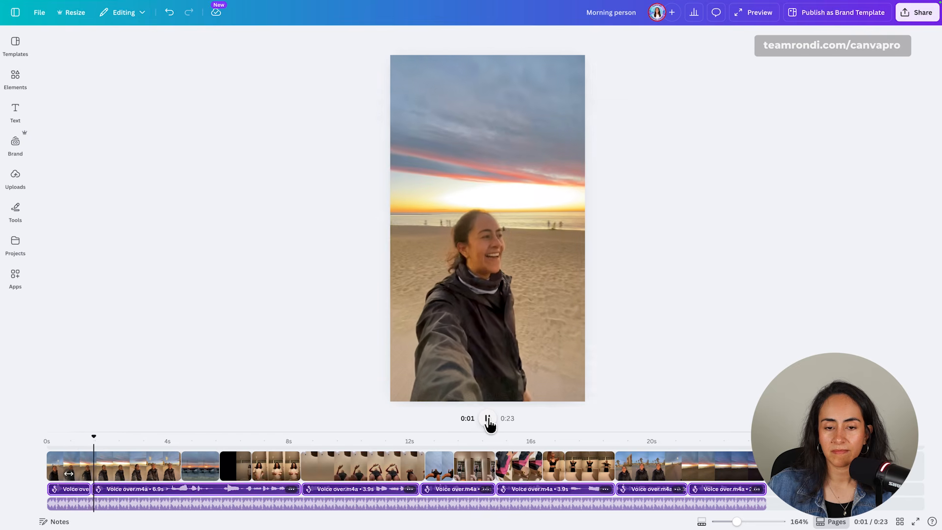
pyautogui.click(487, 418)
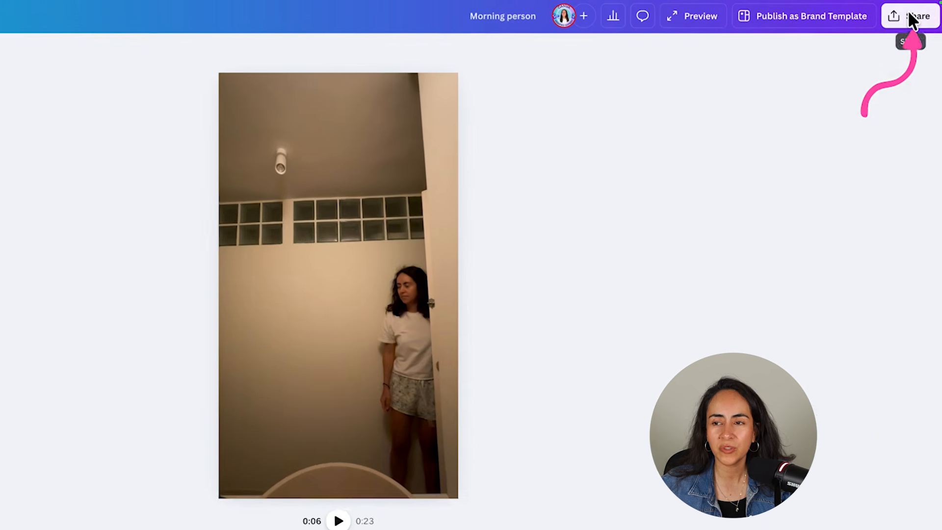
# Open the design's download settings for an MP4 Video and set the quality to 4K (UHD).
pyautogui.click(917, 13)
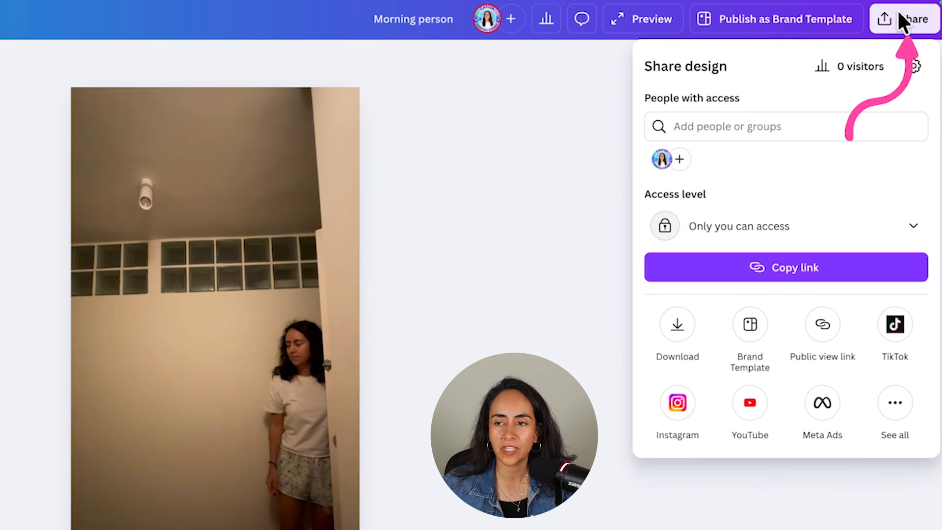
pyautogui.click(689, 329)
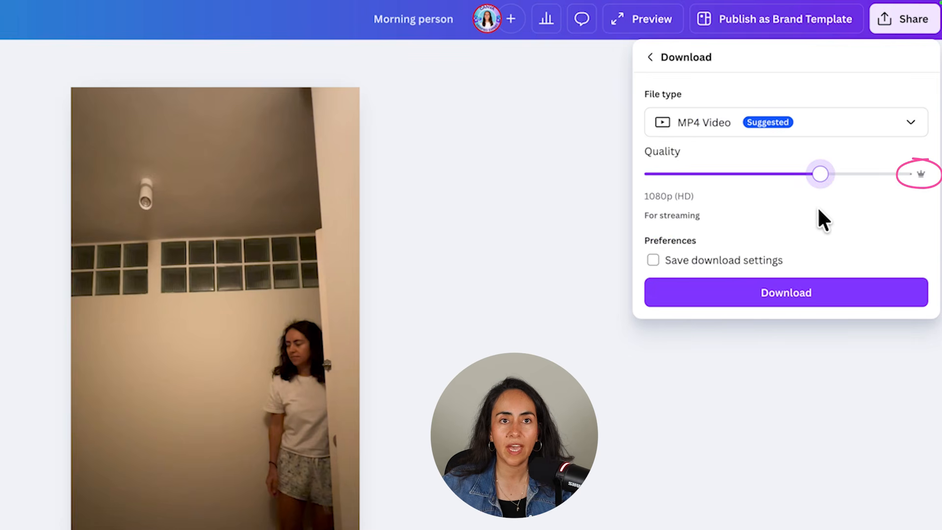
pyautogui.moveTo(820, 174); pyautogui.dragTo(905, 176)
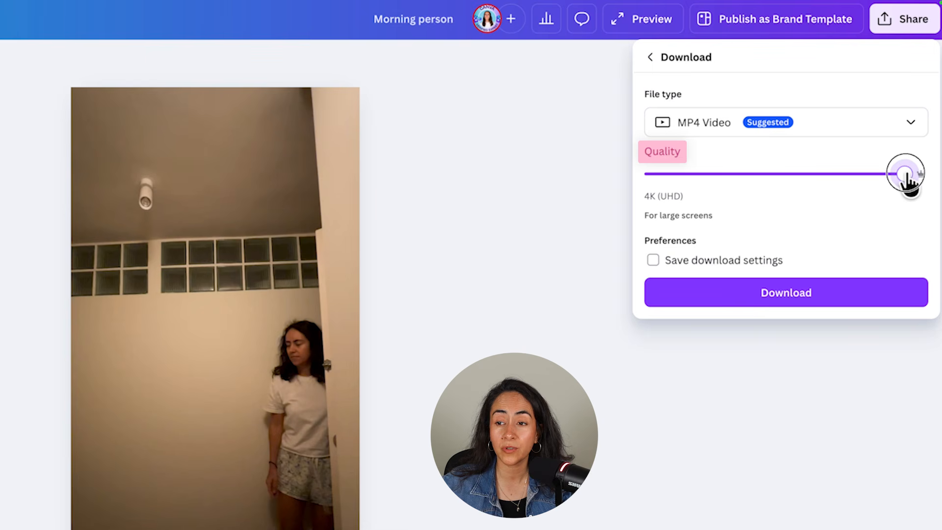